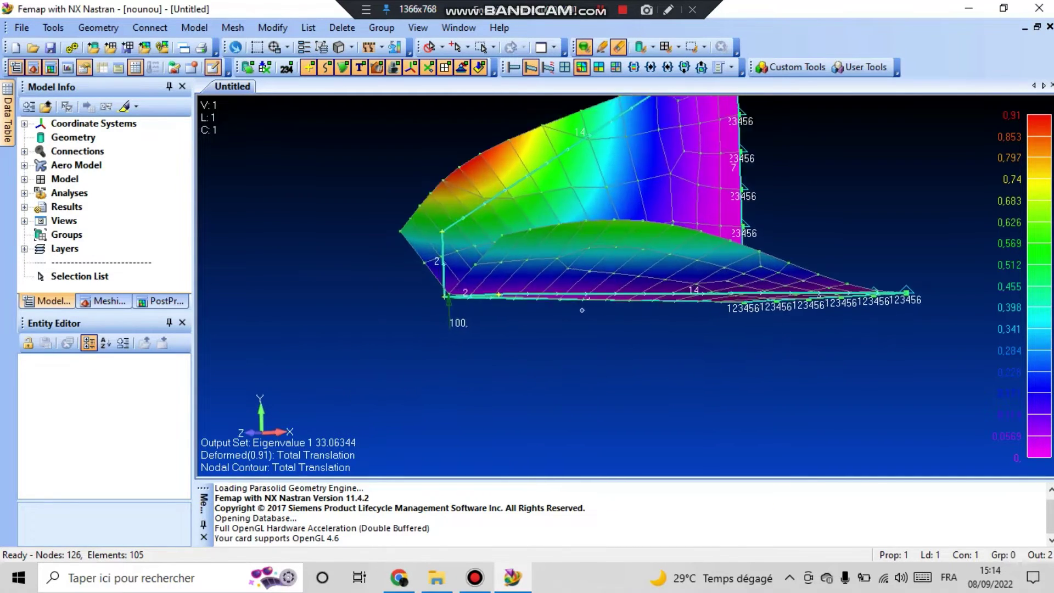
pyautogui.scroll(6, 626, 286)
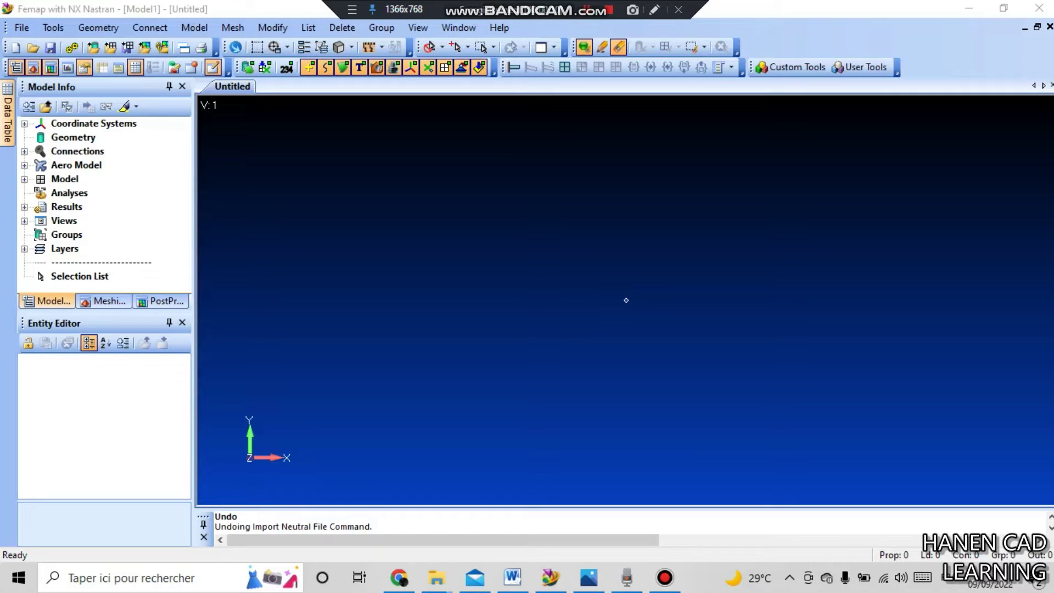
# - Import the Femap neutral file Bracket from the Examples folder with the default read options
pyautogui.click(22, 27)
pyautogui.moveTo(104, 202)
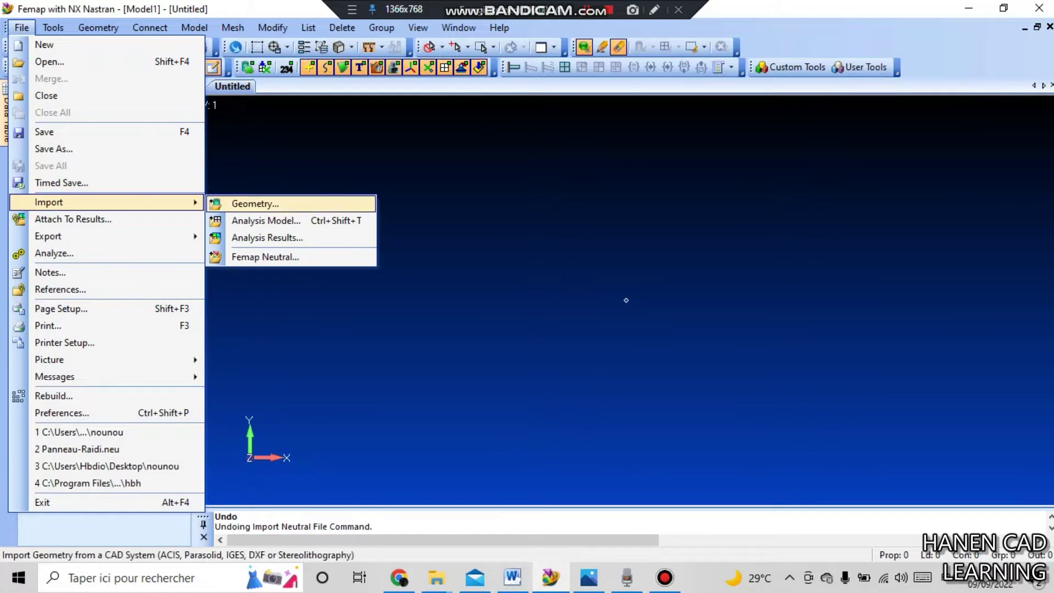
pyautogui.press('Return')
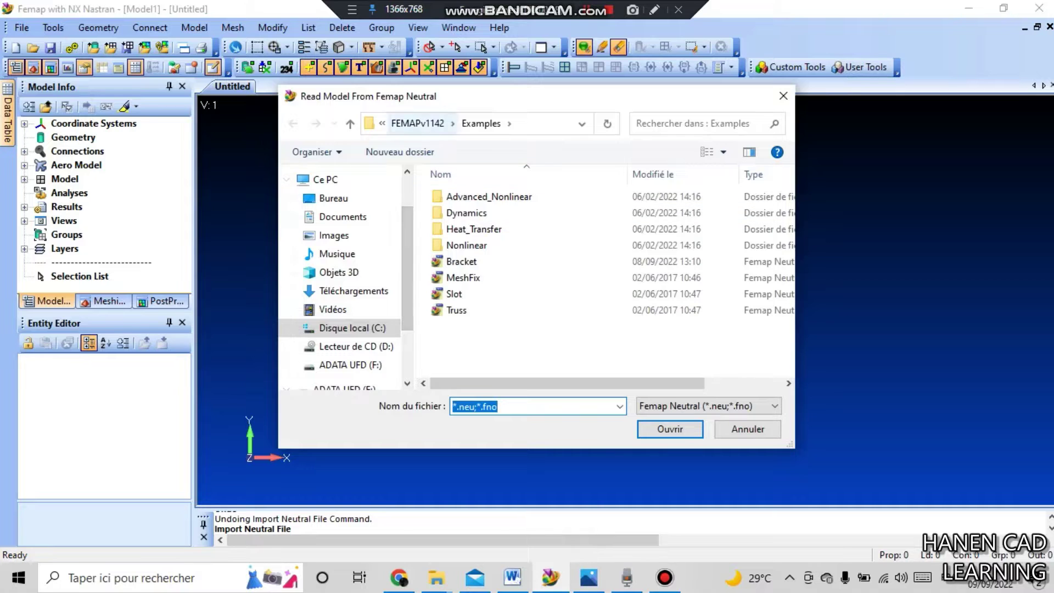
pyautogui.click(477, 261)
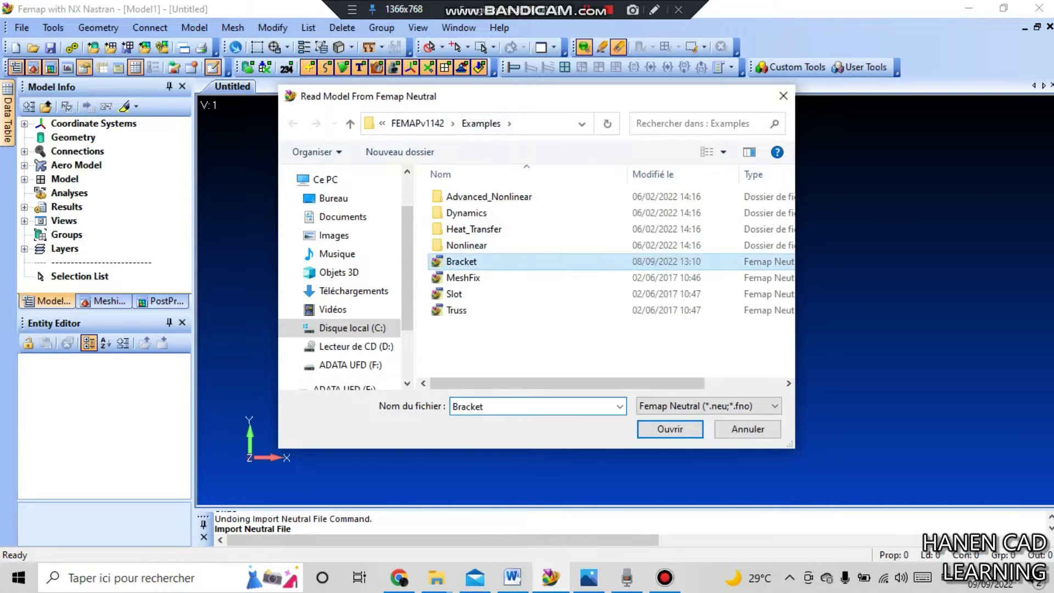
pyautogui.press('Return')
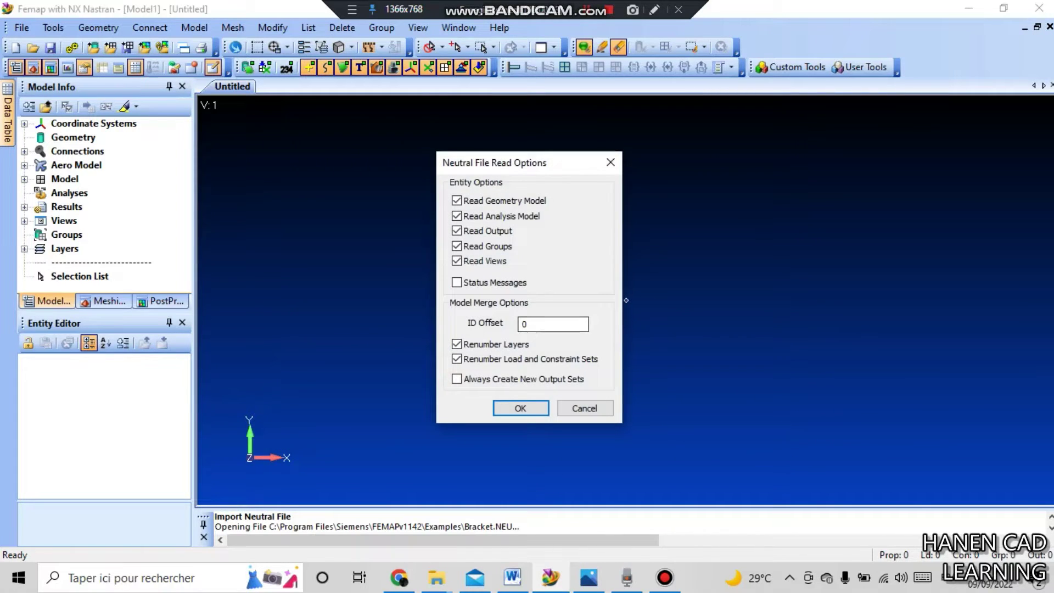
pyautogui.press('Return')
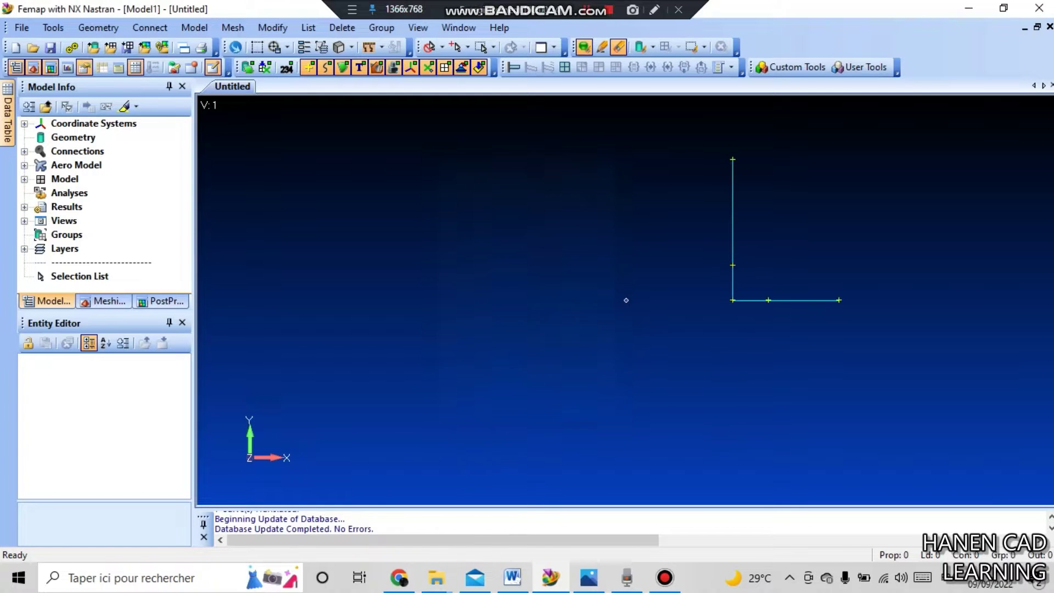
# - Create a boundary surface from curves 7, 10, 11 and 12 that enclose the bracket's vertical face
pyautogui.moveTo(627, 301)
pyautogui.mouseDown(button='middle')
pyautogui.moveTo(560, 316)
pyautogui.moveTo(505, 346)
pyautogui.moveTo(522, 319)
pyautogui.moveTo(508, 312)
pyautogui.moveTo(511, 357)
pyautogui.moveTo(535, 311)
pyautogui.moveTo(509, 331)
pyautogui.mouseUp(button='middle')
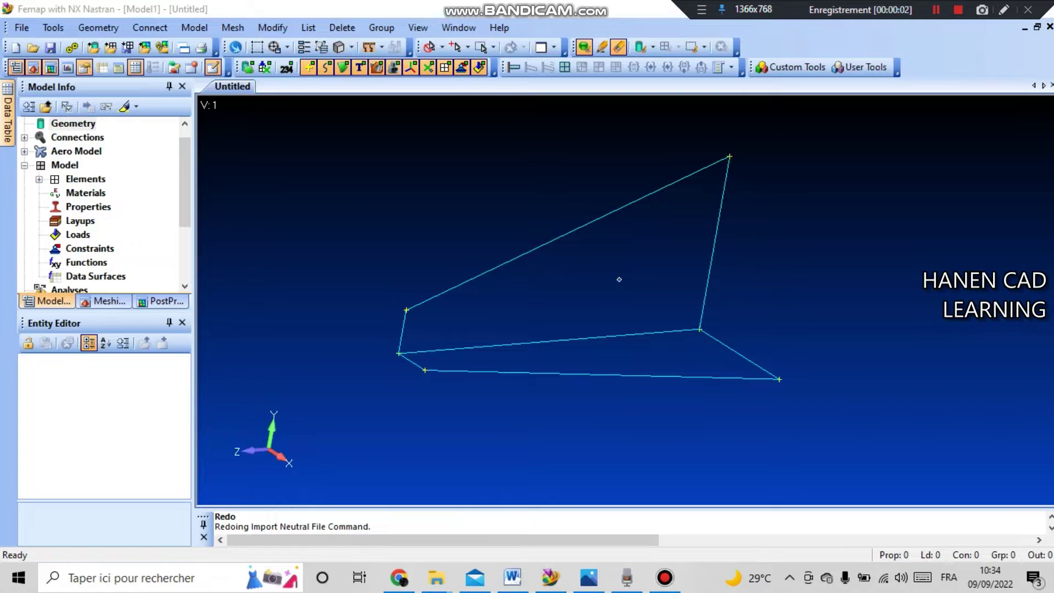
pyautogui.moveTo(604, 299)
pyautogui.mouseDown(button='middle')
pyautogui.moveTo(616, 298)
pyautogui.moveTo(600, 306)
pyautogui.mouseUp(button='middle')
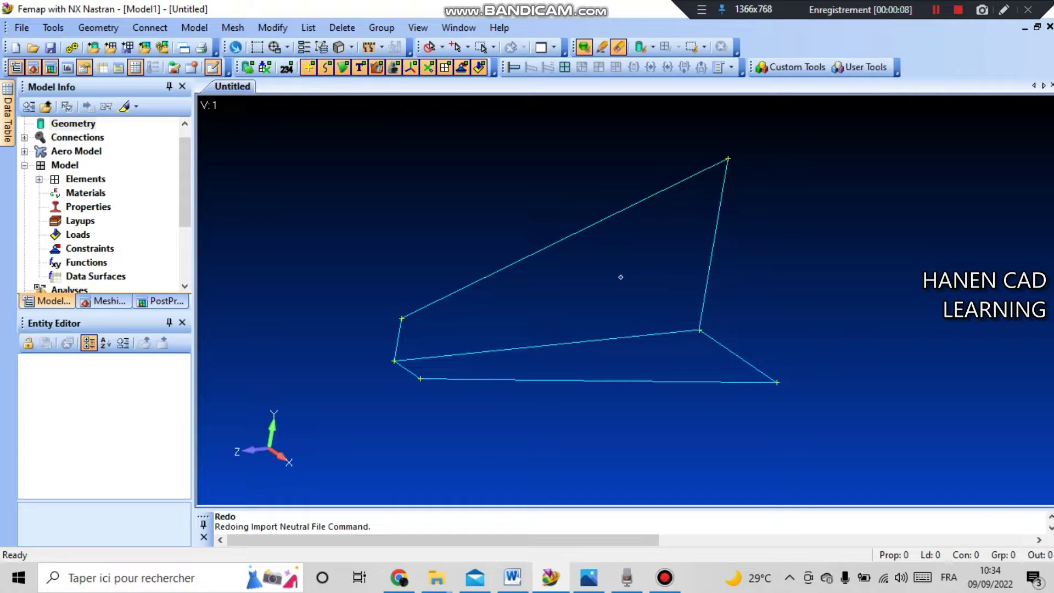
pyautogui.moveTo(621, 277)
pyautogui.mouseDown(button='middle')
pyautogui.moveTo(696, 280)
pyautogui.moveTo(619, 297)
pyautogui.moveTo(628, 269)
pyautogui.moveTo(625, 299)
pyautogui.moveTo(629, 290)
pyautogui.mouseUp(button='middle')
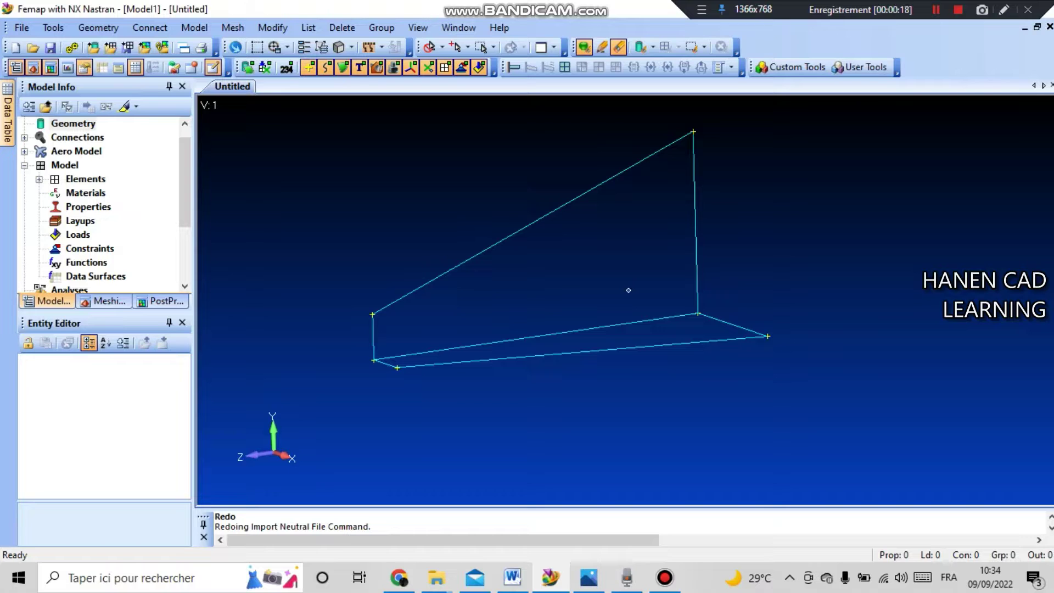
pyautogui.click(98, 28)
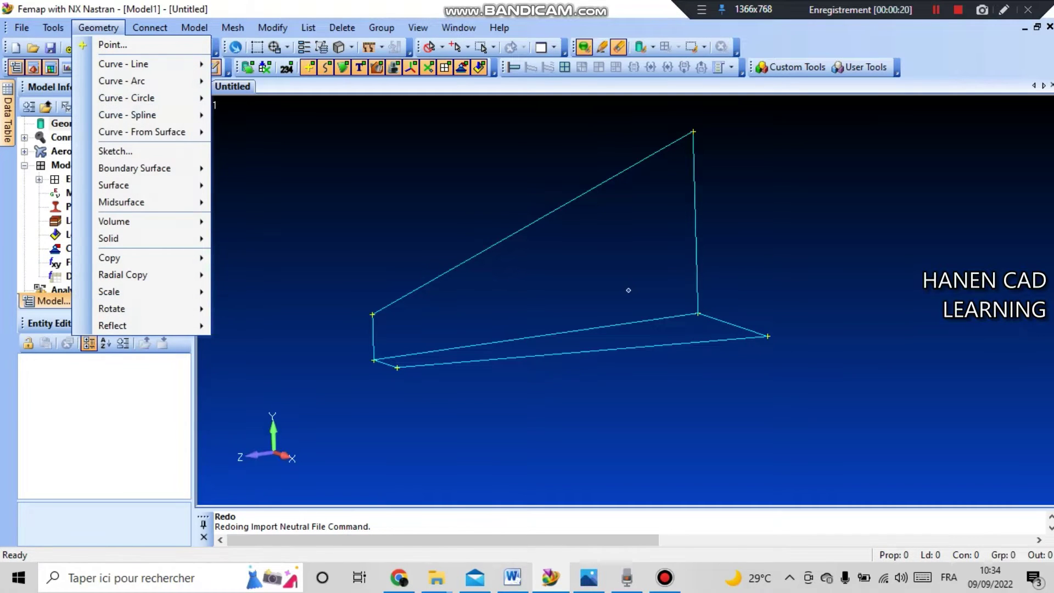
pyautogui.moveTo(135, 169)
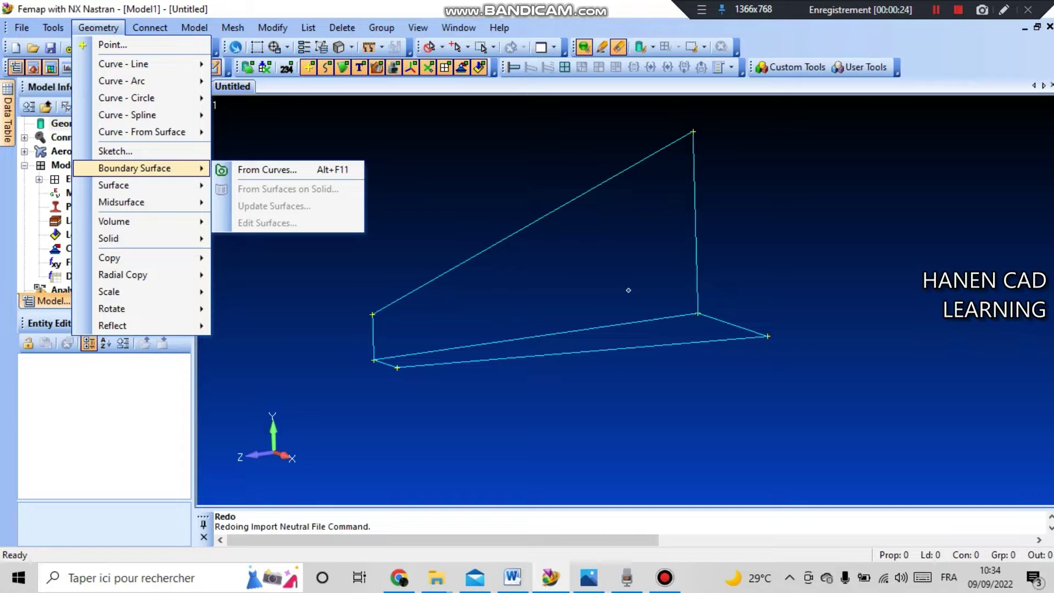
pyautogui.press('Down')
pyautogui.press('Return')
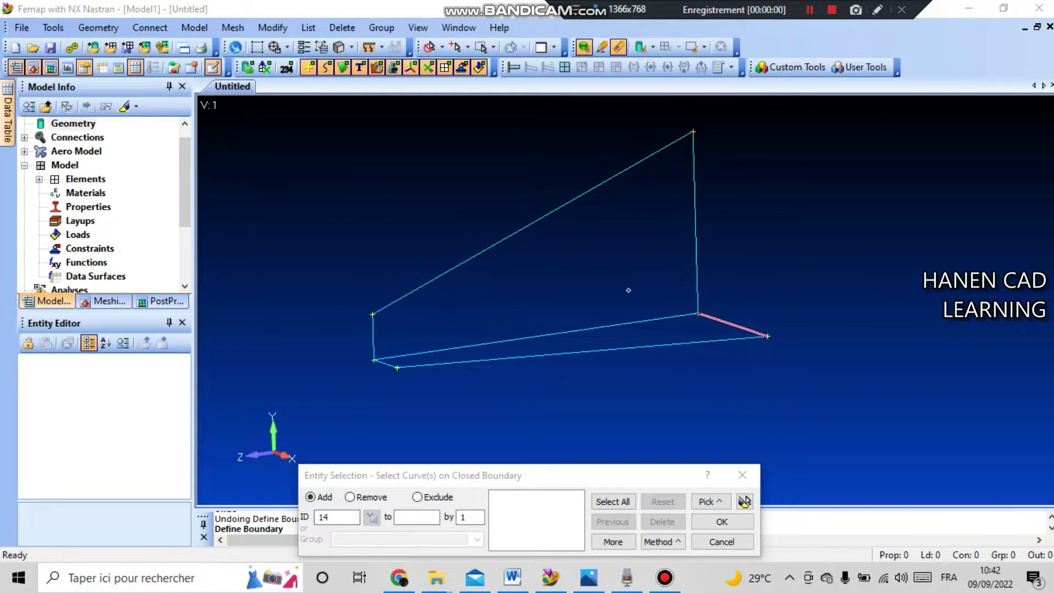
pyautogui.click(695, 222)
pyautogui.click(533, 223)
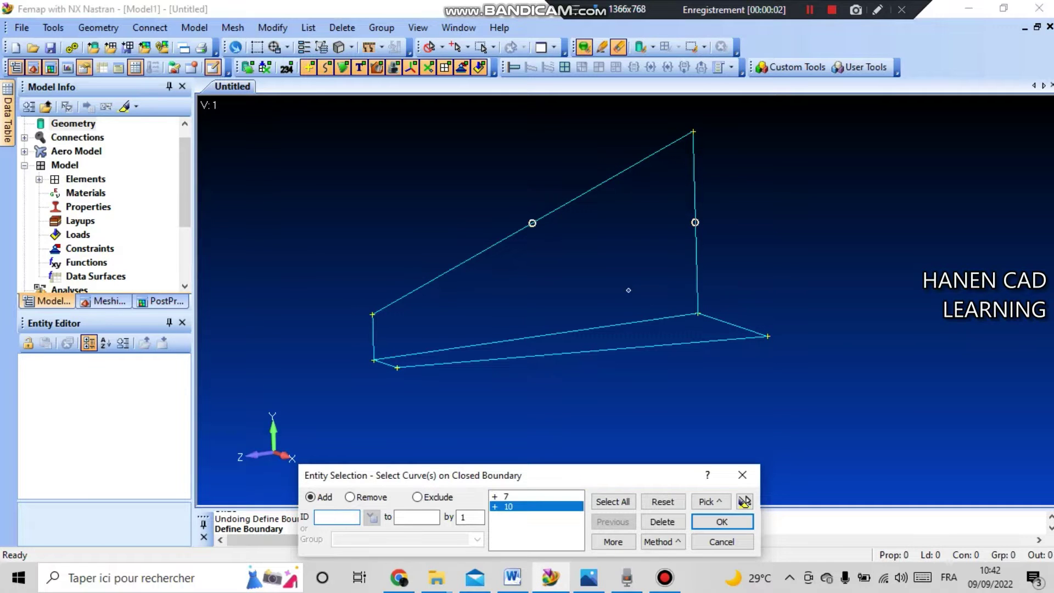
pyautogui.write('11')
pyautogui.press('Return')
pyautogui.write('12')
pyautogui.press('Return')
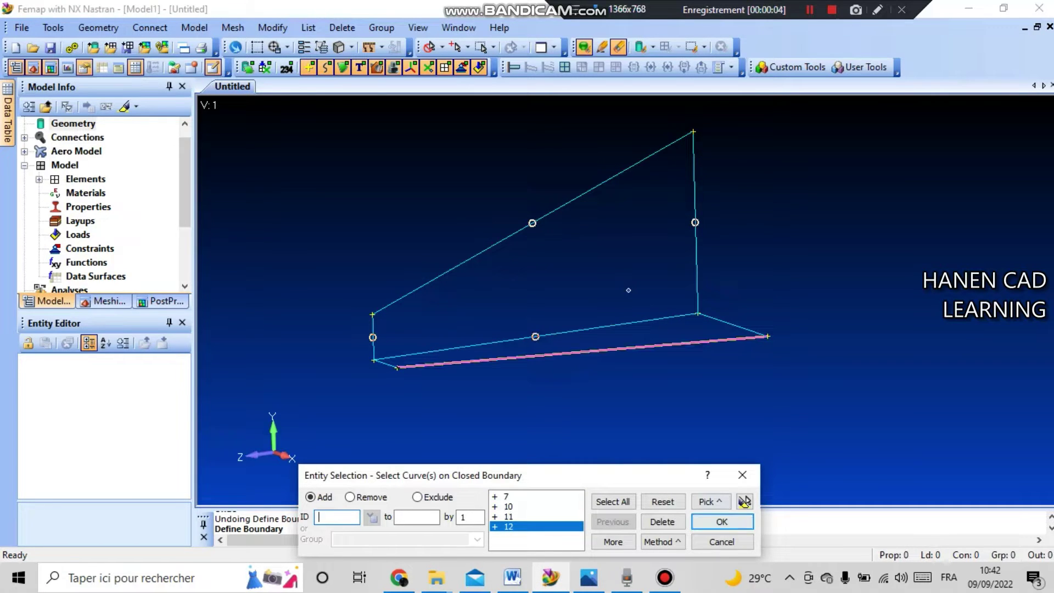
pyautogui.press('Return')
# - Create a second boundary surface from curves 12, 9, 14 and 13 around the bracket's base, and end the command
pyautogui.write('12')
pyautogui.press('Return')
pyautogui.write('9')
pyautogui.press('Return')
pyautogui.write('14')
pyautogui.press('Return')
pyautogui.write('13')
pyautogui.press('Return')
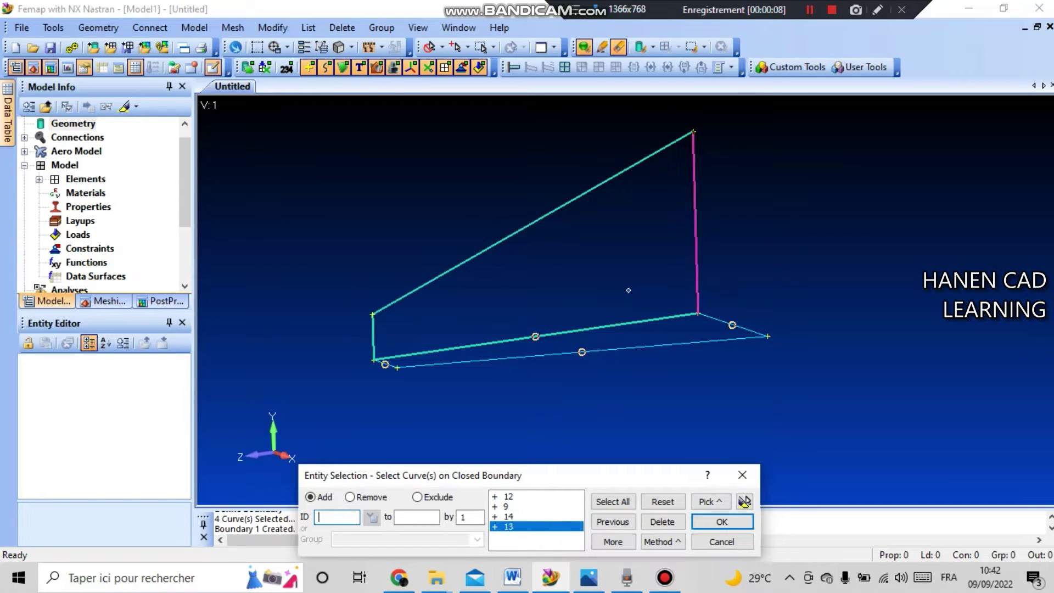
pyautogui.click(745, 501)
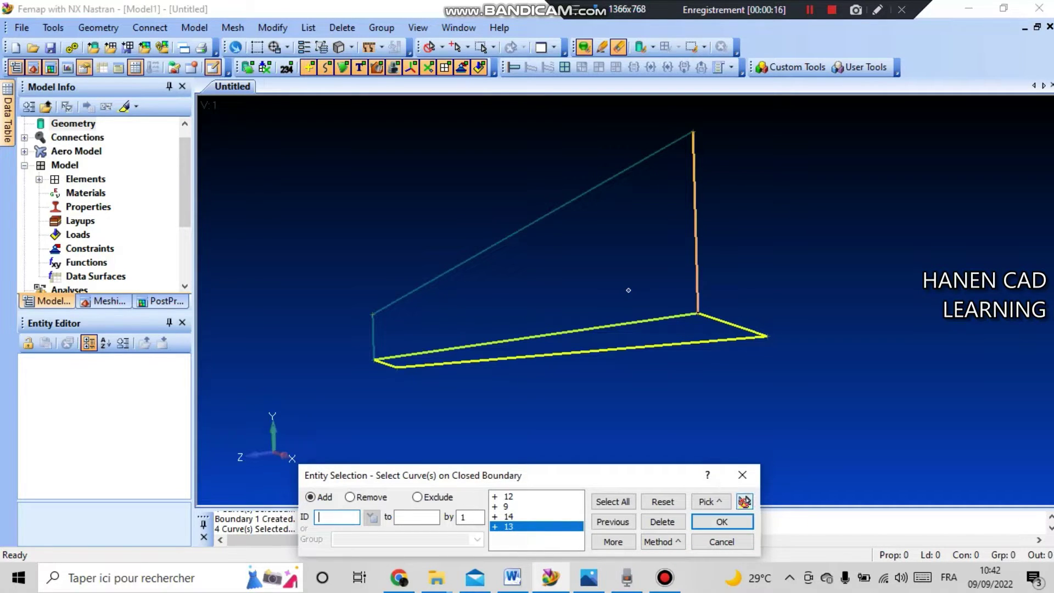
pyautogui.press('Return')
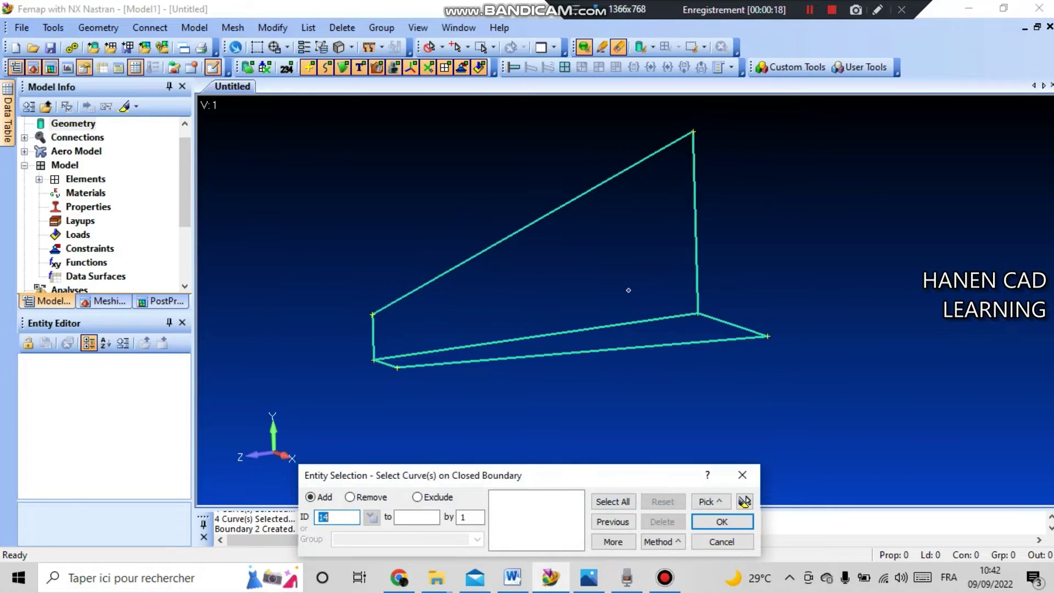
pyautogui.click(721, 541)
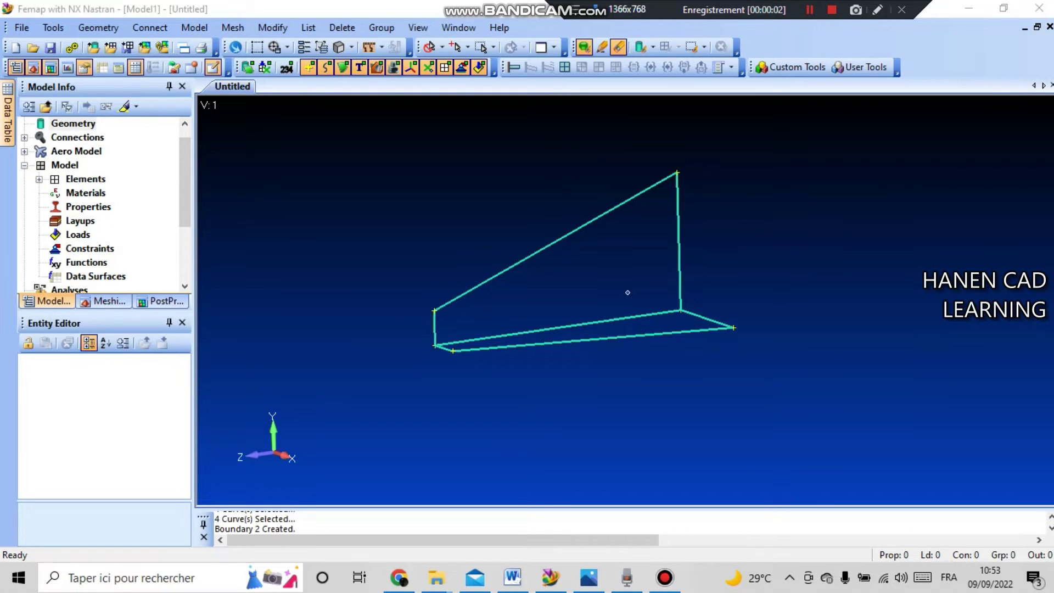
pyautogui.moveTo(628, 293)
pyautogui.mouseDown(button='middle')
pyautogui.moveTo(628, 269)
pyautogui.moveTo(630, 281)
pyautogui.mouseUp(button='middle')
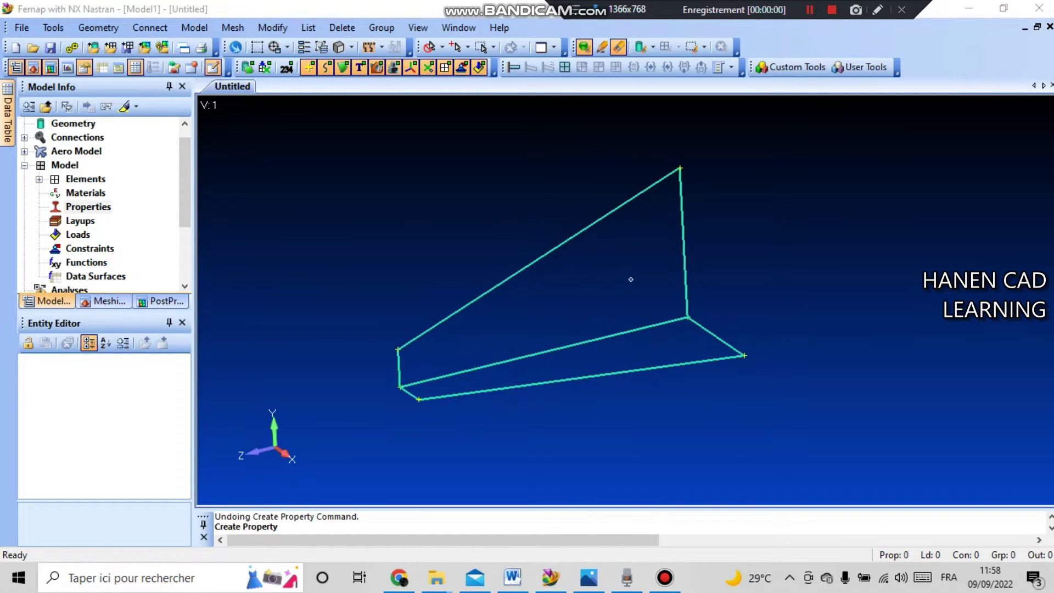
pyautogui.click(194, 28)
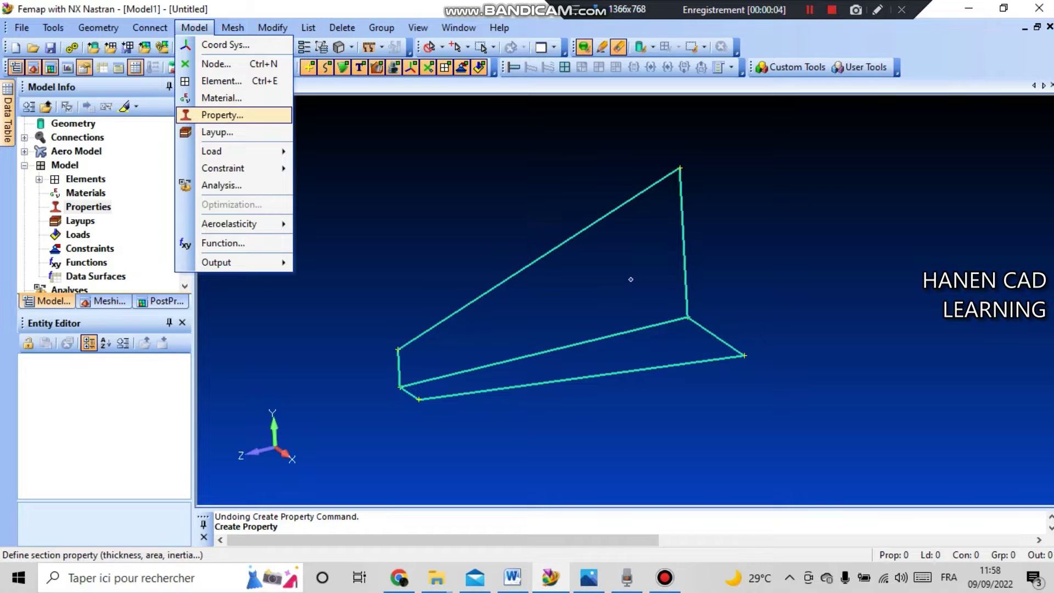
pyautogui.click(222, 115)
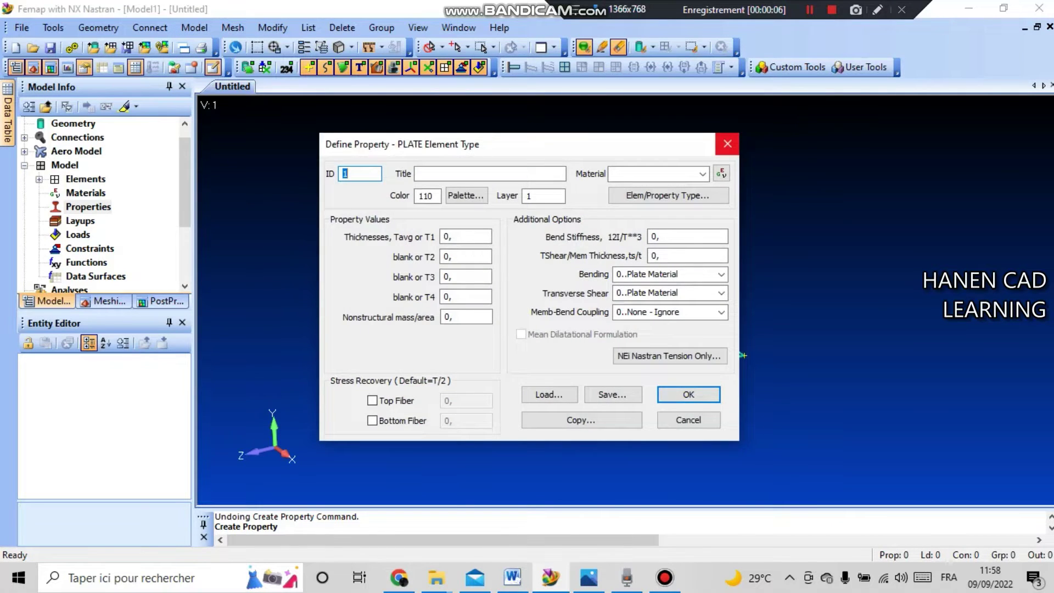
pyautogui.press('Escape')
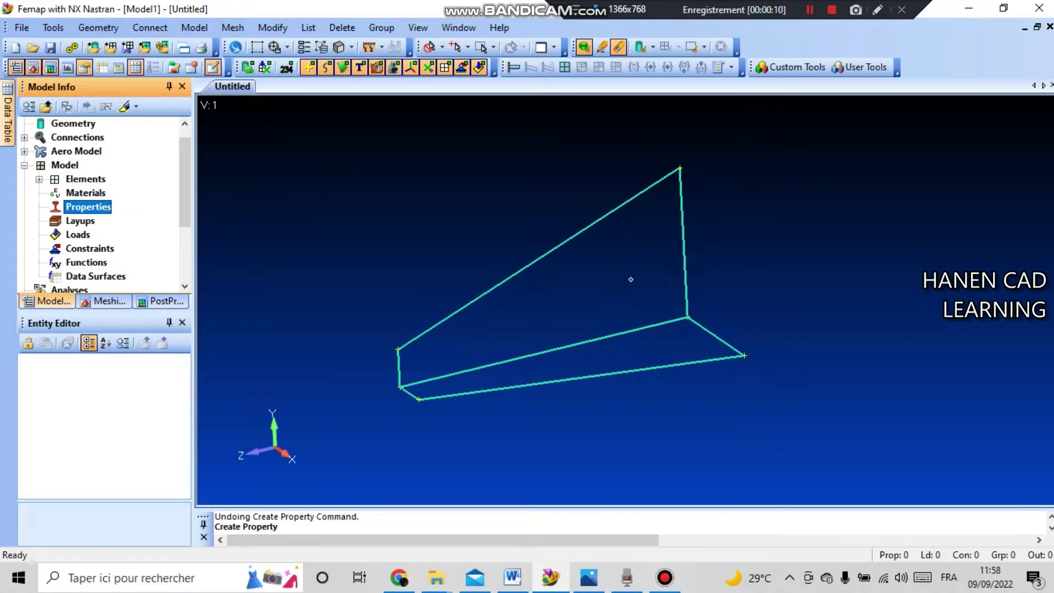
# - Start a new plate property and define its material by loading AISI 4340 Steel from the material library
pyautogui.rightClick(107, 209)
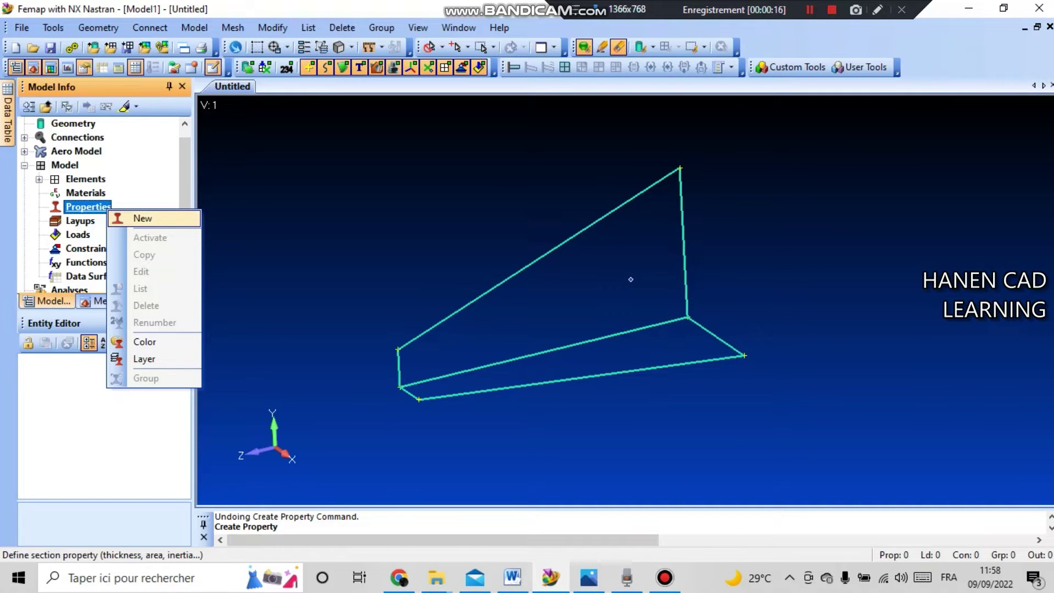
pyautogui.click(143, 218)
pyautogui.moveTo(478, 143); pyautogui.dragTo(497, 137)
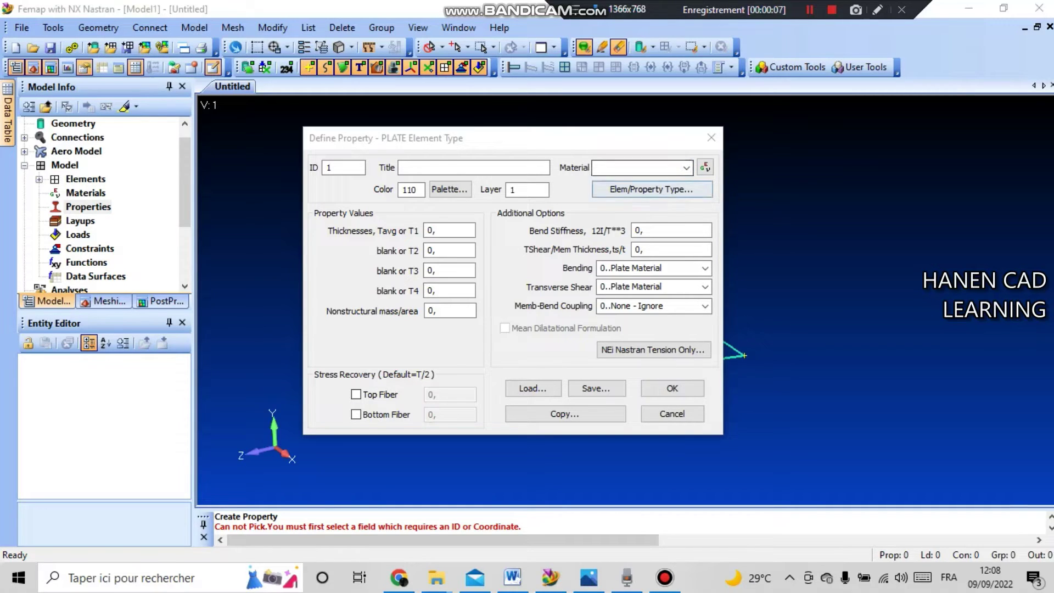
pyautogui.click(687, 168)
pyautogui.click(687, 167)
pyautogui.click(687, 167)
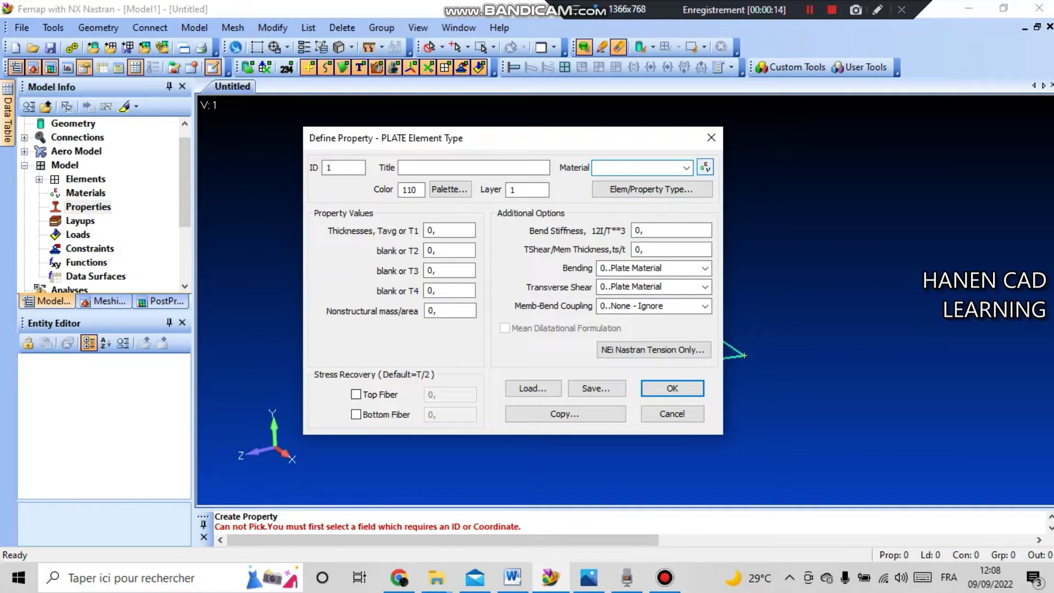
pyautogui.click(705, 168)
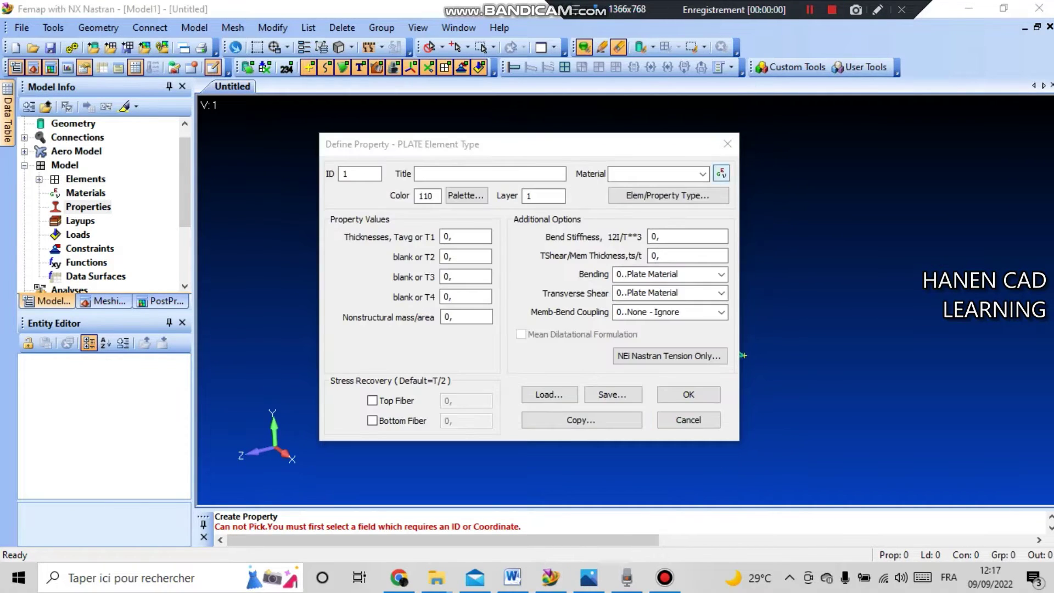
pyautogui.click(721, 174)
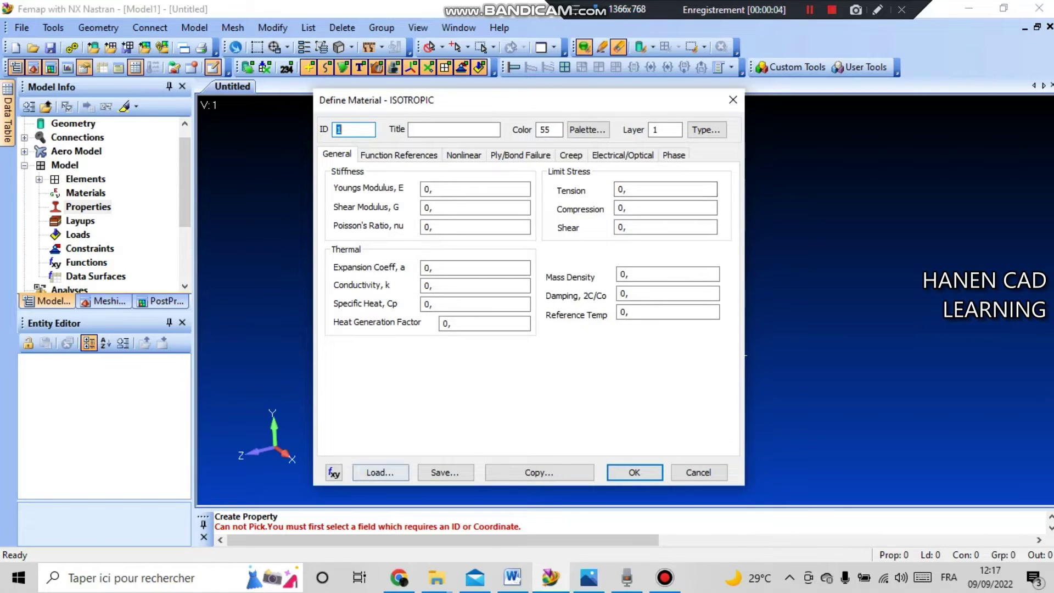
pyautogui.click(380, 473)
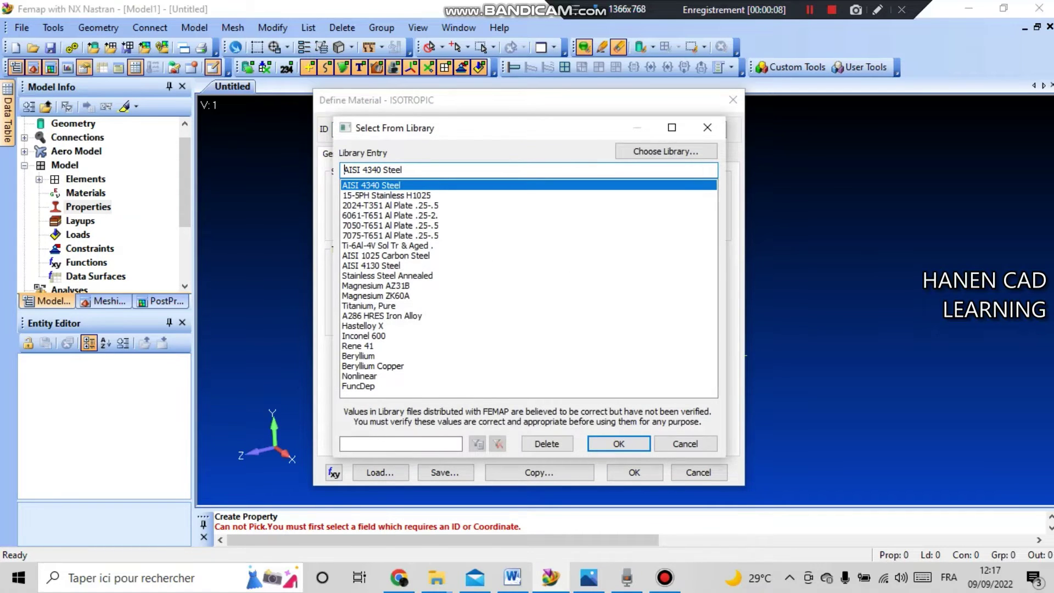
pyautogui.press('Return')
pyautogui.press('Return')
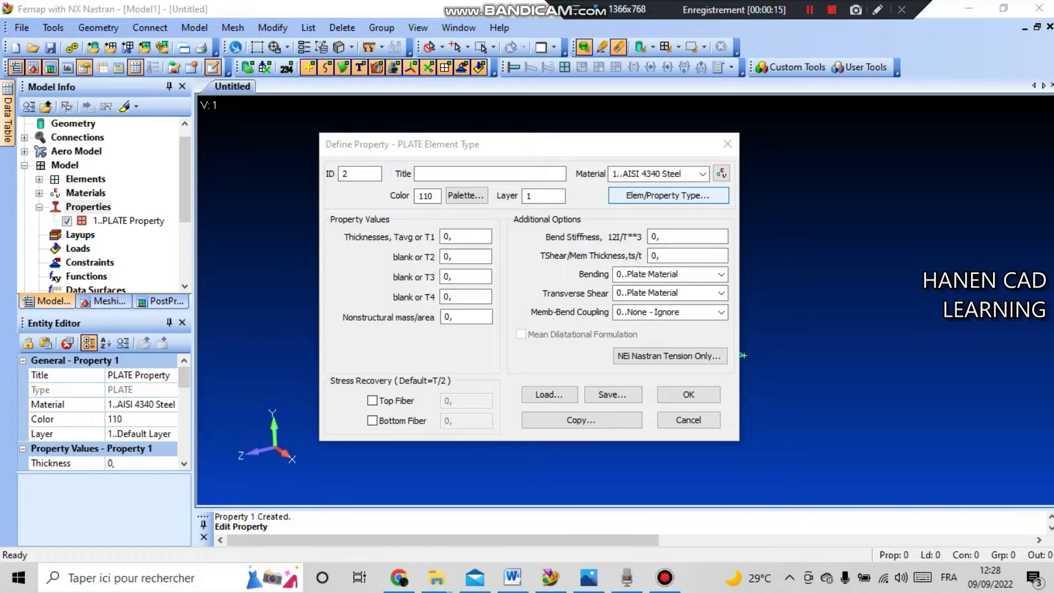
# - Keep the Plate element type, set the property's T1 thickness to 0,1, create the property and finish property definition
pyautogui.click(668, 195)
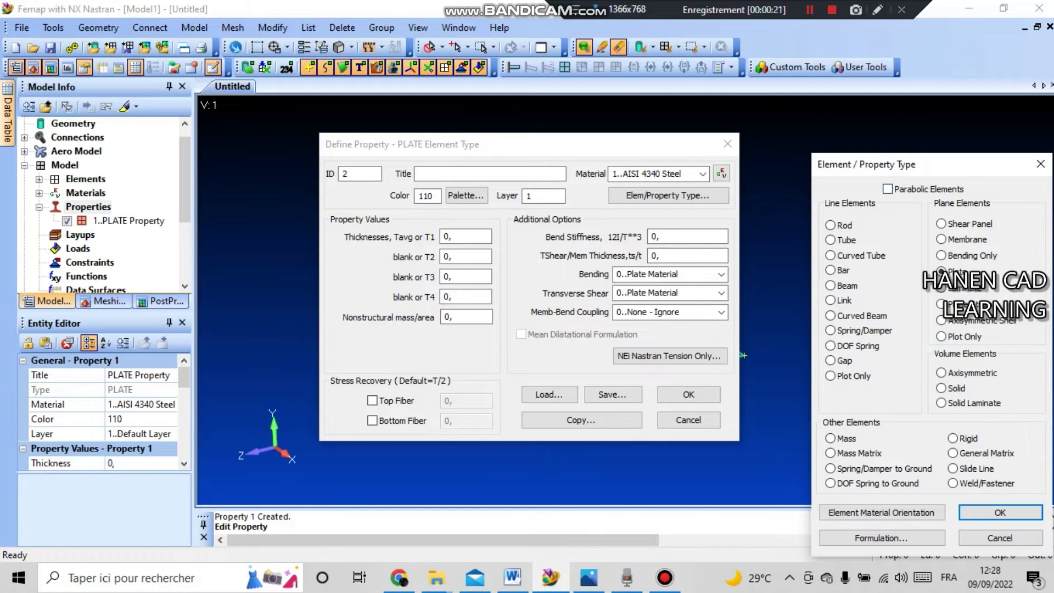
pyautogui.click(1001, 512)
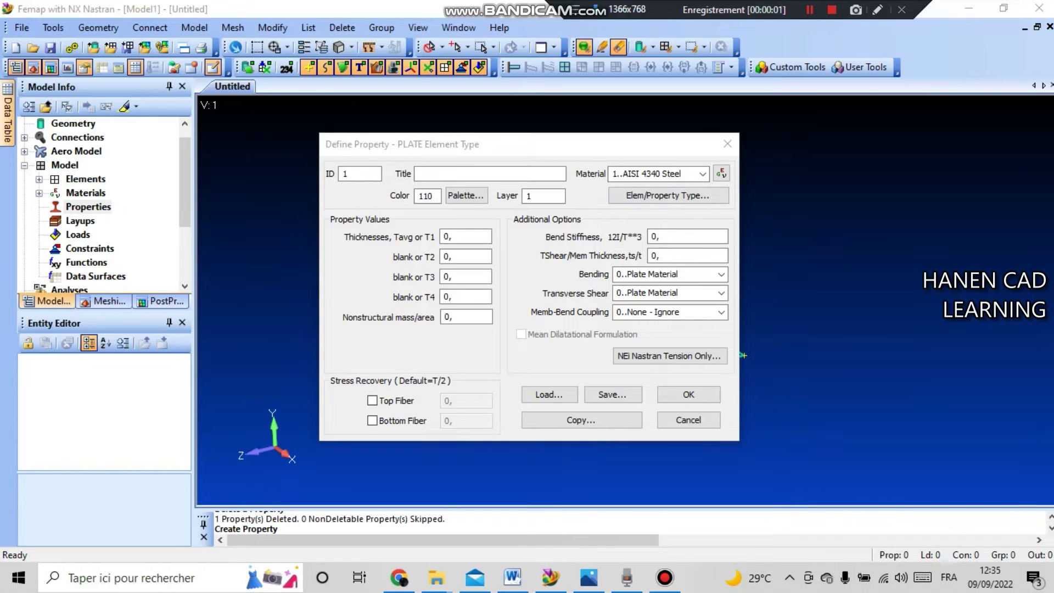
pyautogui.click(469, 237)
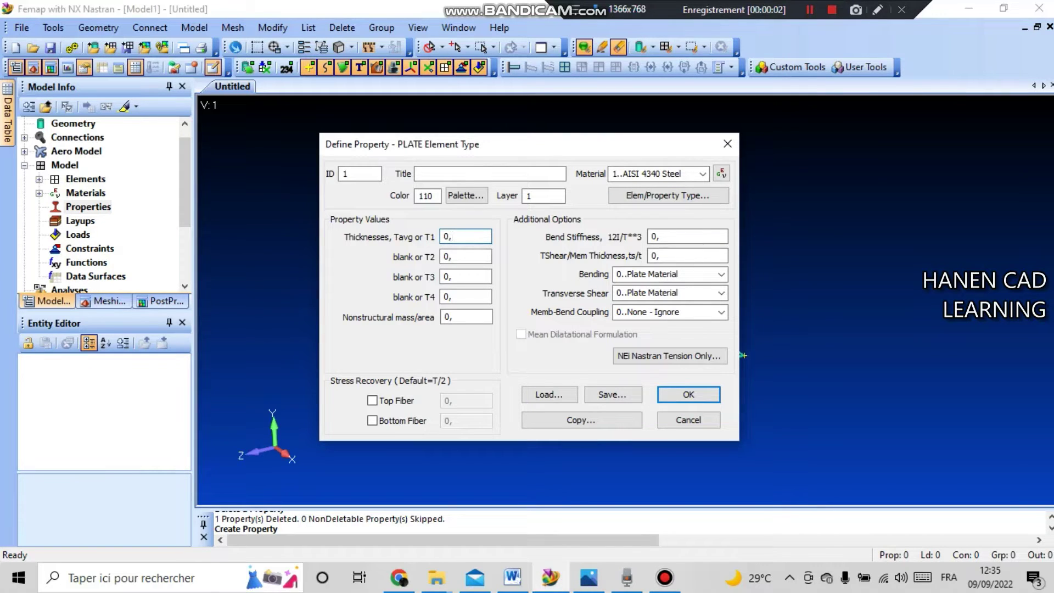
pyautogui.write('1')
pyautogui.press('Return')
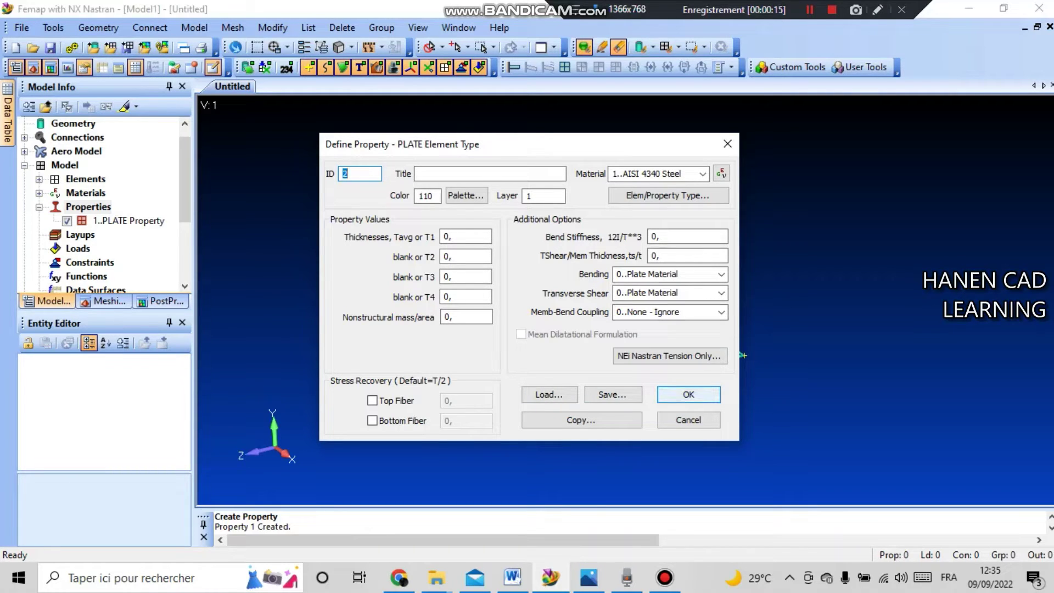
pyautogui.click(689, 420)
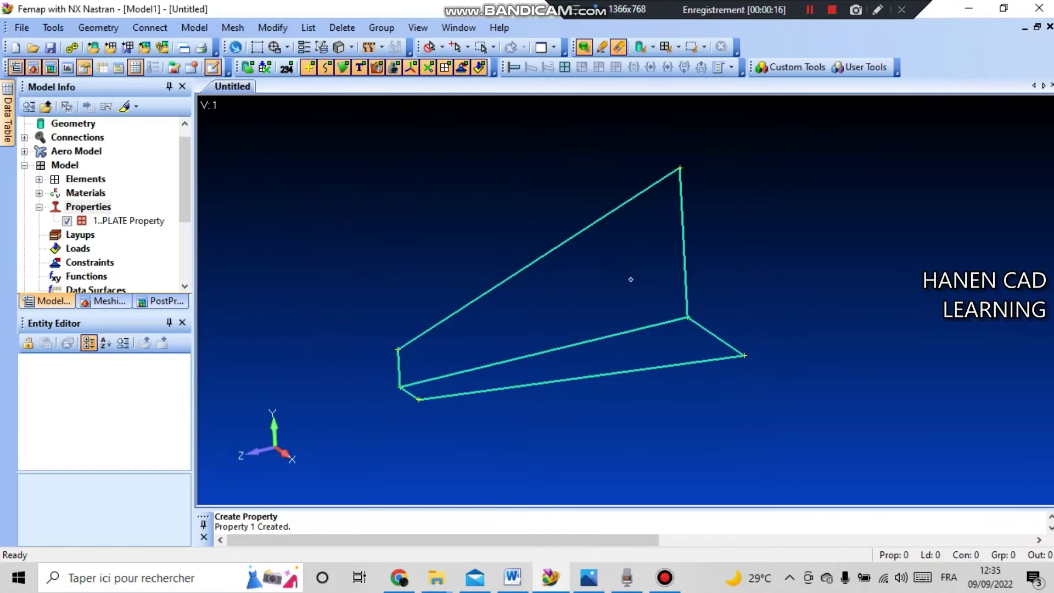
pyautogui.click(832, 10)
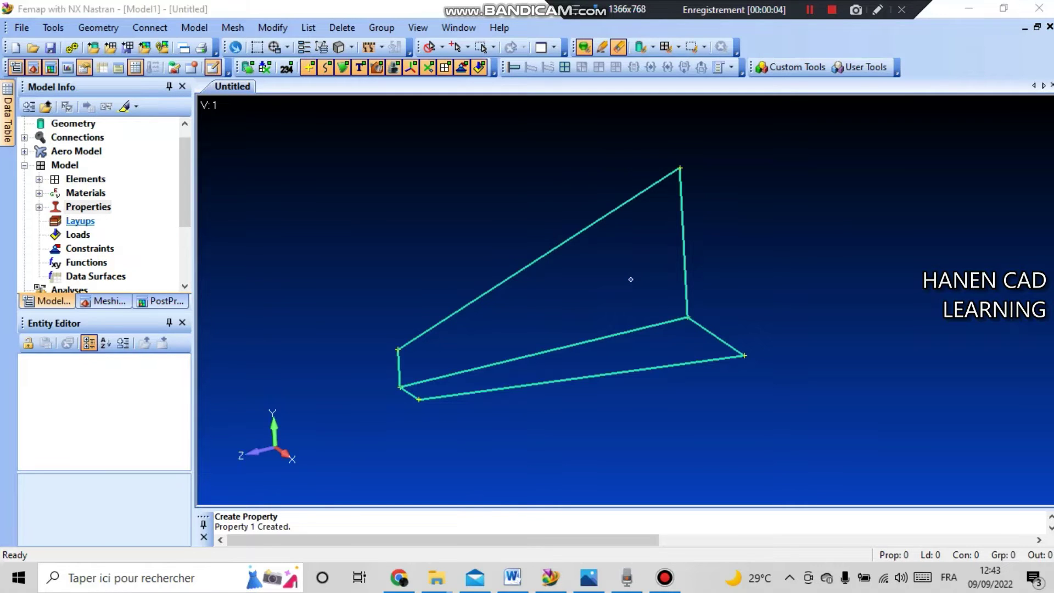
# - Select boundary surfaces 1 and 2 of the bracket for setting the mesh size on surfaces
pyautogui.click(39, 193)
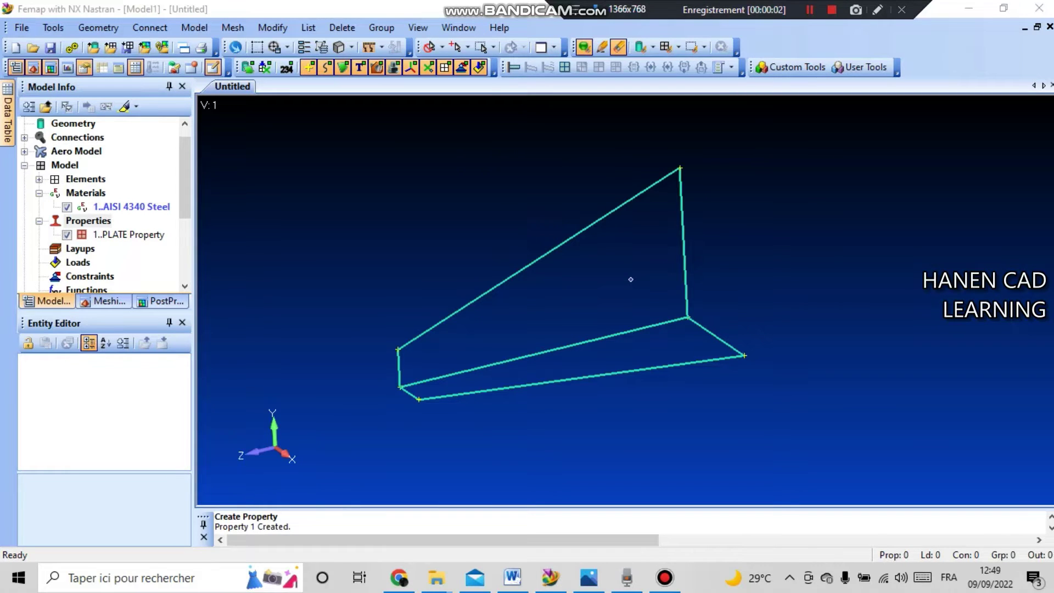
pyautogui.moveTo(629, 278)
pyautogui.mouseDown(button='middle')
pyautogui.moveTo(586, 301)
pyautogui.moveTo(618, 272)
pyautogui.moveTo(640, 273)
pyautogui.moveTo(607, 287)
pyautogui.moveTo(624, 301)
pyautogui.moveTo(621, 286)
pyautogui.mouseUp(button='middle')
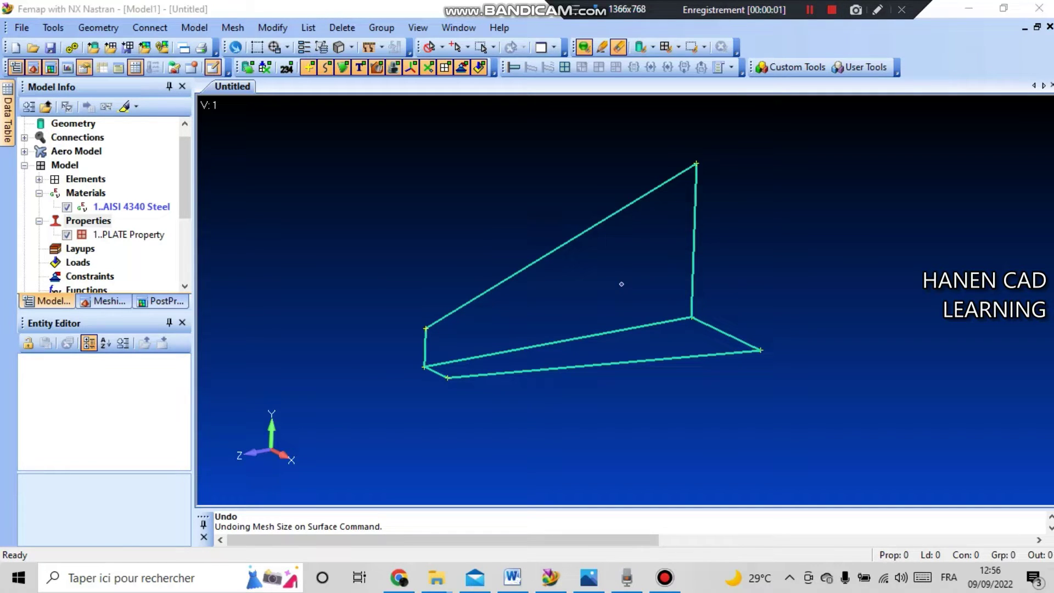
pyautogui.click(233, 27)
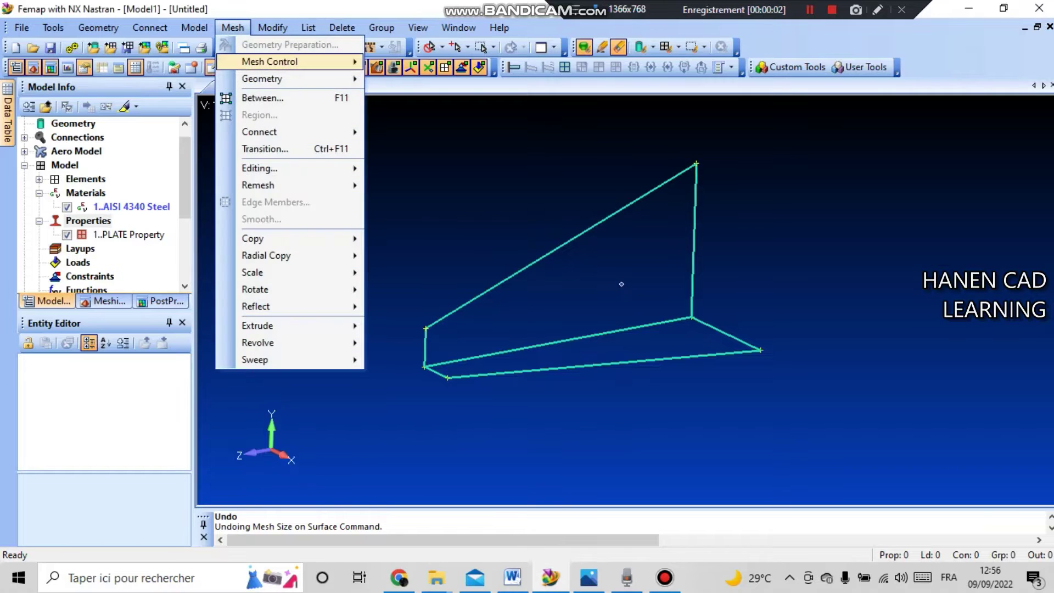
pyautogui.press('Right')
pyautogui.press('Down')
pyautogui.press('Down')
pyautogui.press('Down')
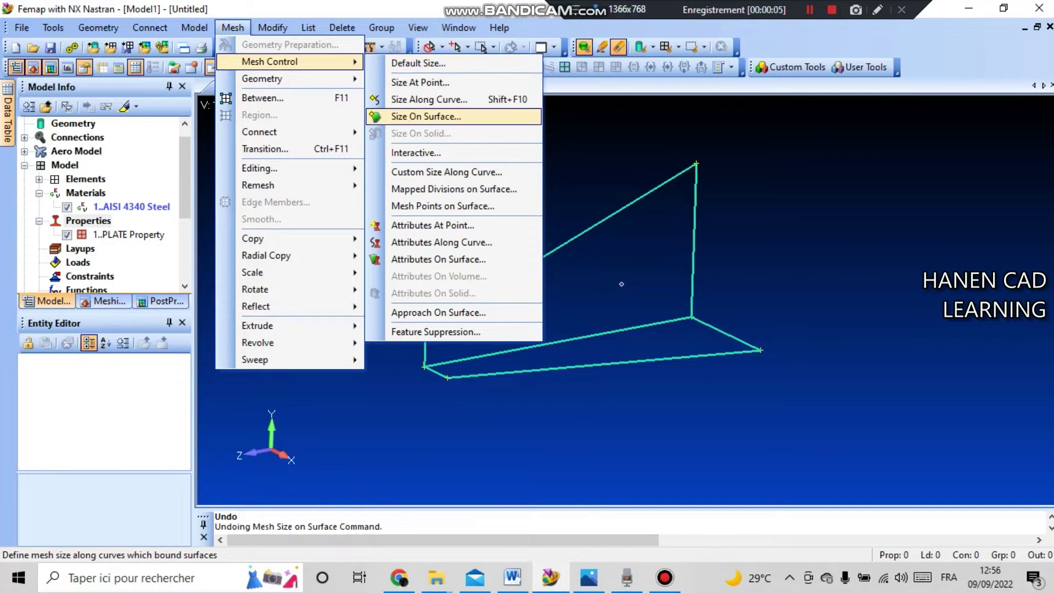
pyautogui.click(427, 117)
pyautogui.click(605, 285)
pyautogui.click(605, 350)
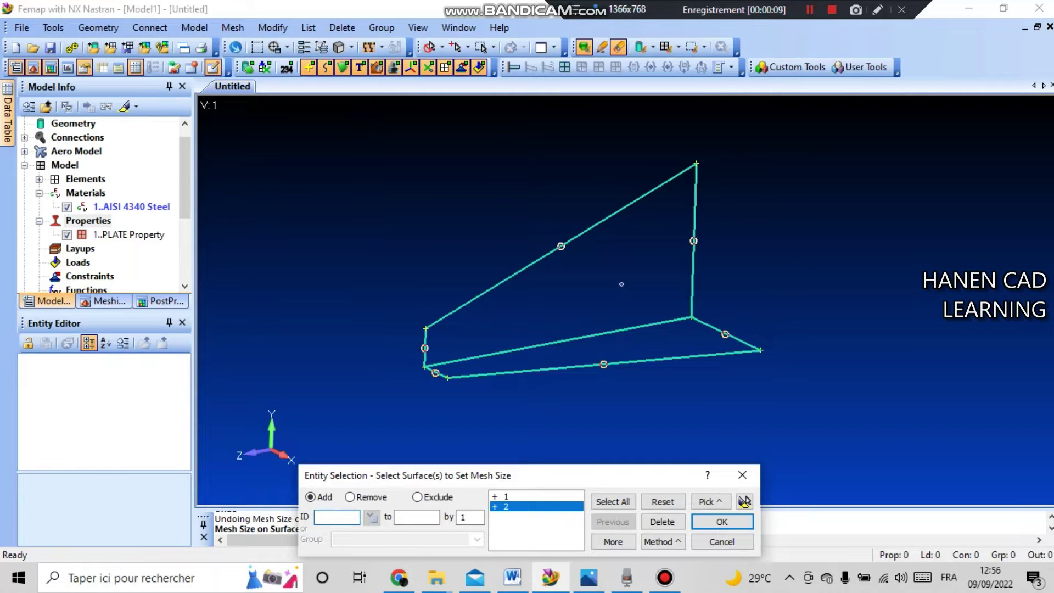
pyautogui.press('Return')
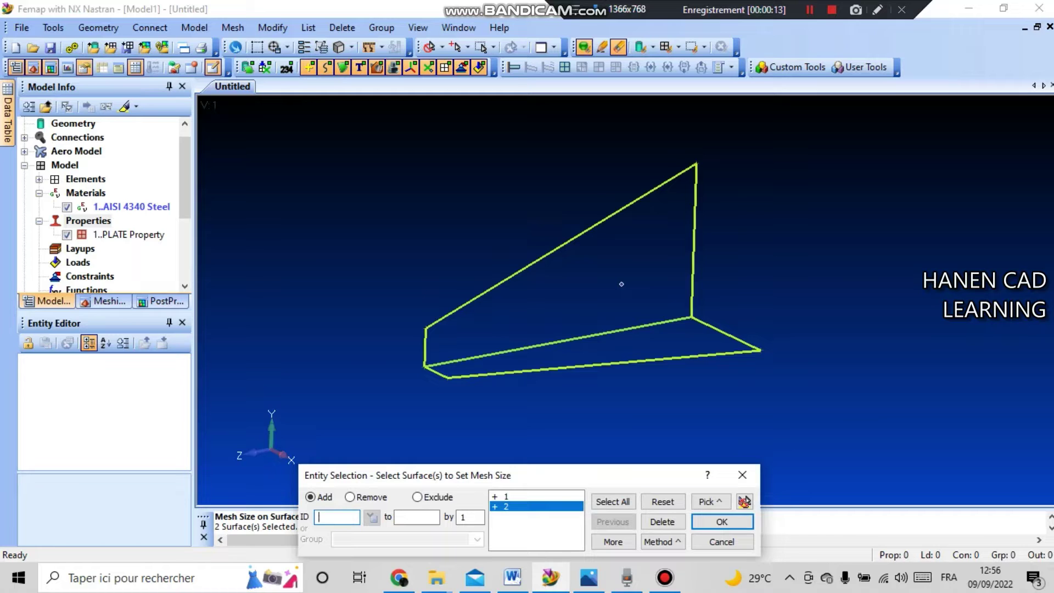
pyautogui.click(722, 522)
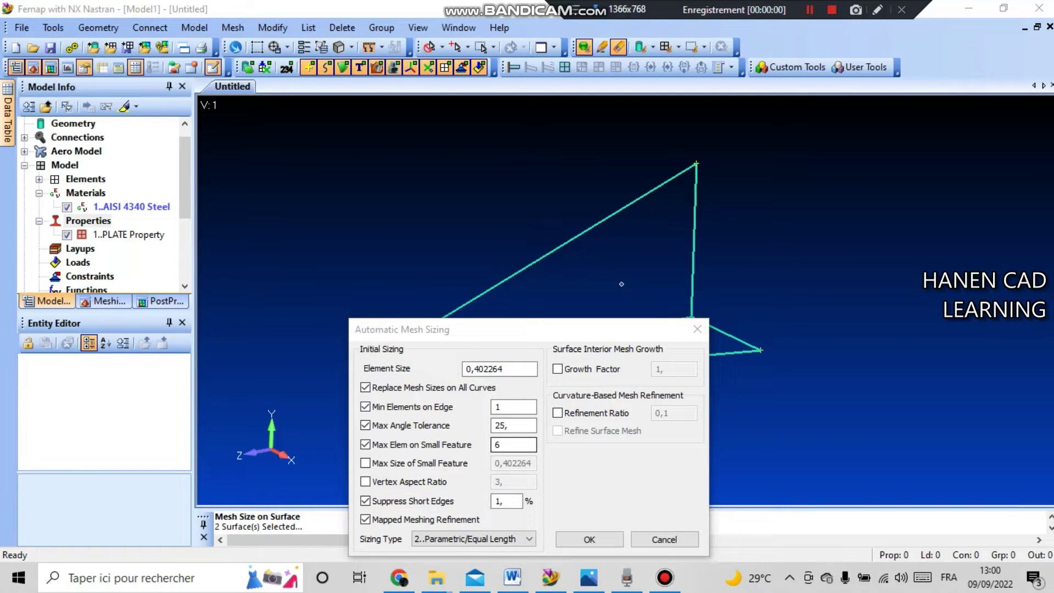
# - Set the automatic mesh sizing's element size to 0.3 and apply it to both selected surfaces
pyautogui.moveTo(503, 369); pyautogui.dragTo(466, 369)
pyautogui.write('0.3')
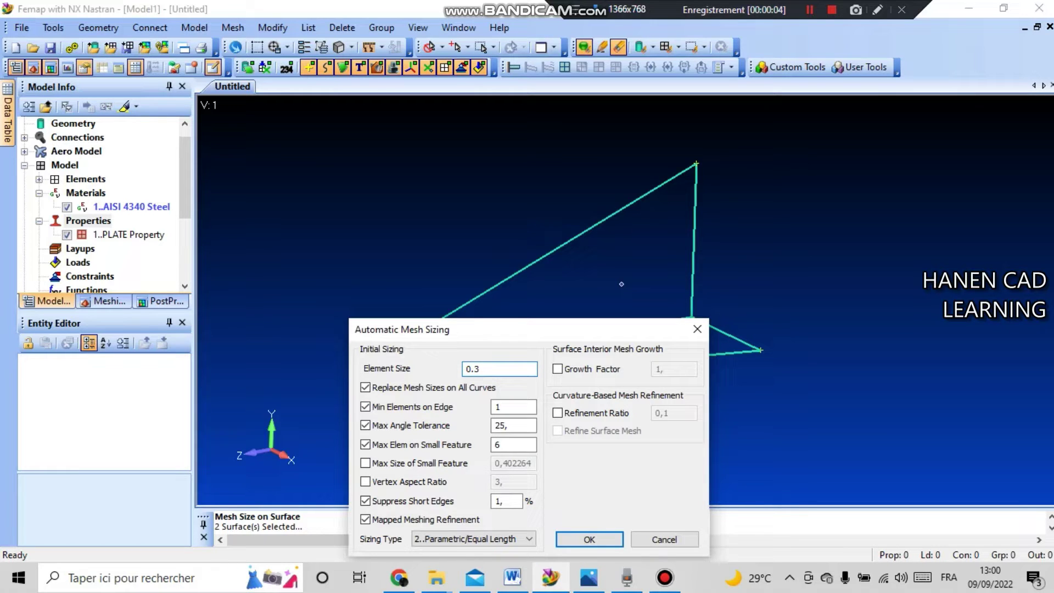
pyautogui.moveTo(489, 329); pyautogui.dragTo(476, 306)
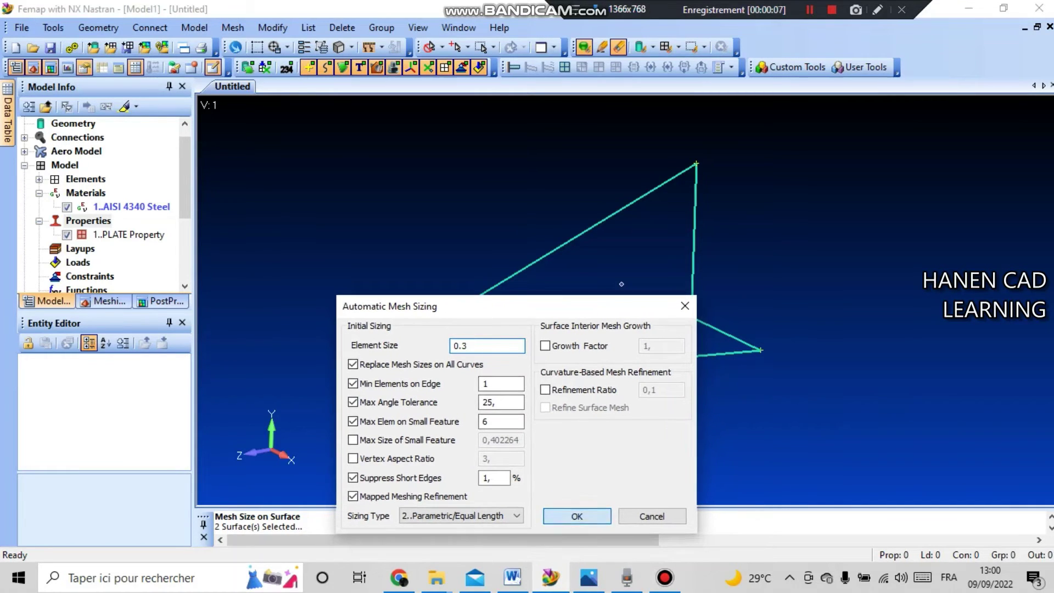
pyautogui.press('Return')
pyautogui.press('Return')
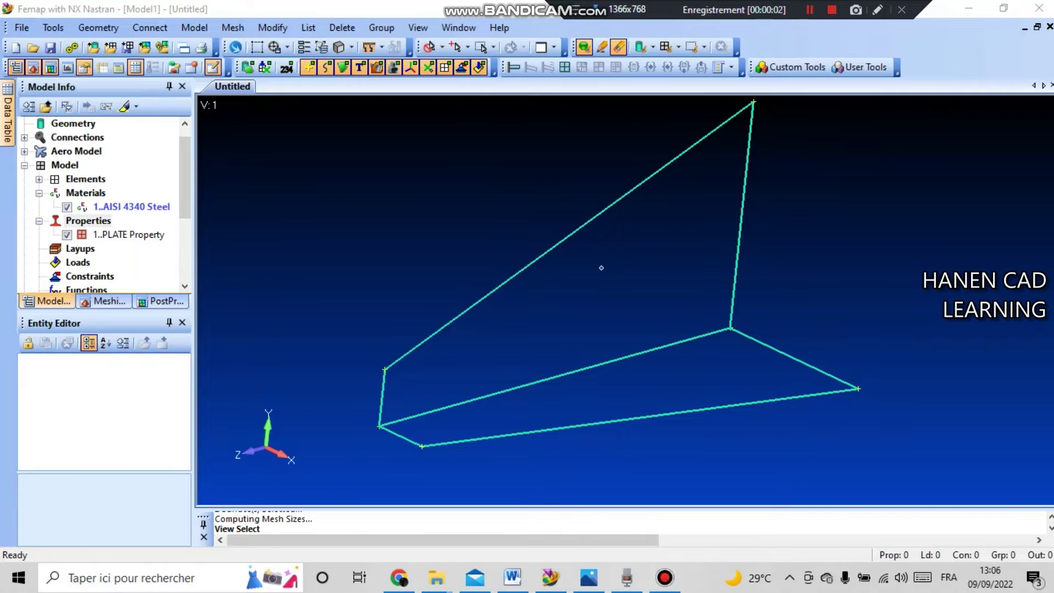
# - Turn on the curve mesh size display in the active view
pyautogui.click(341, 48)
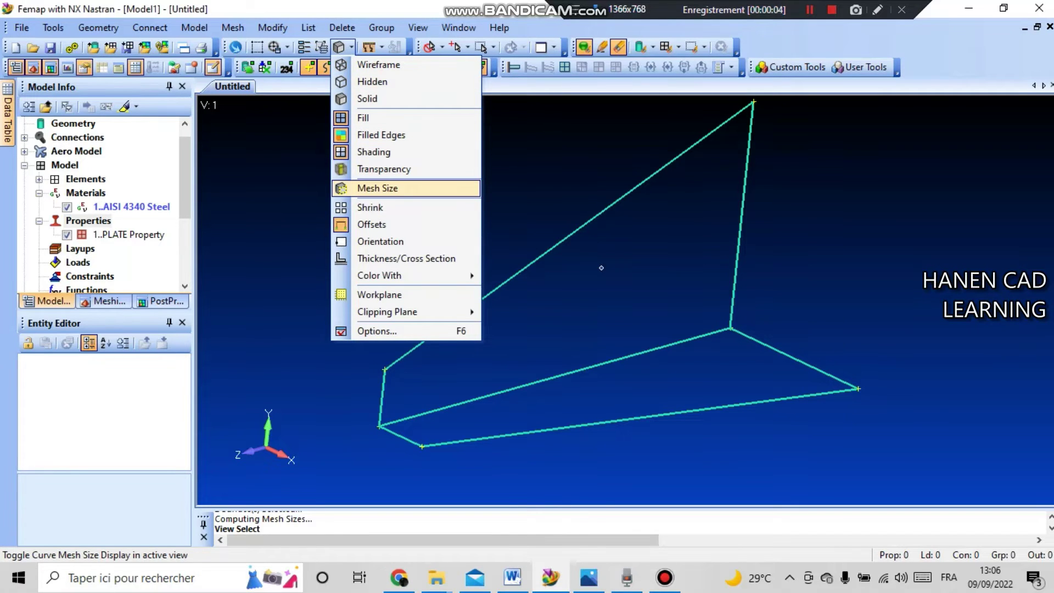
pyautogui.click(378, 188)
pyautogui.scroll(3, 601, 268)
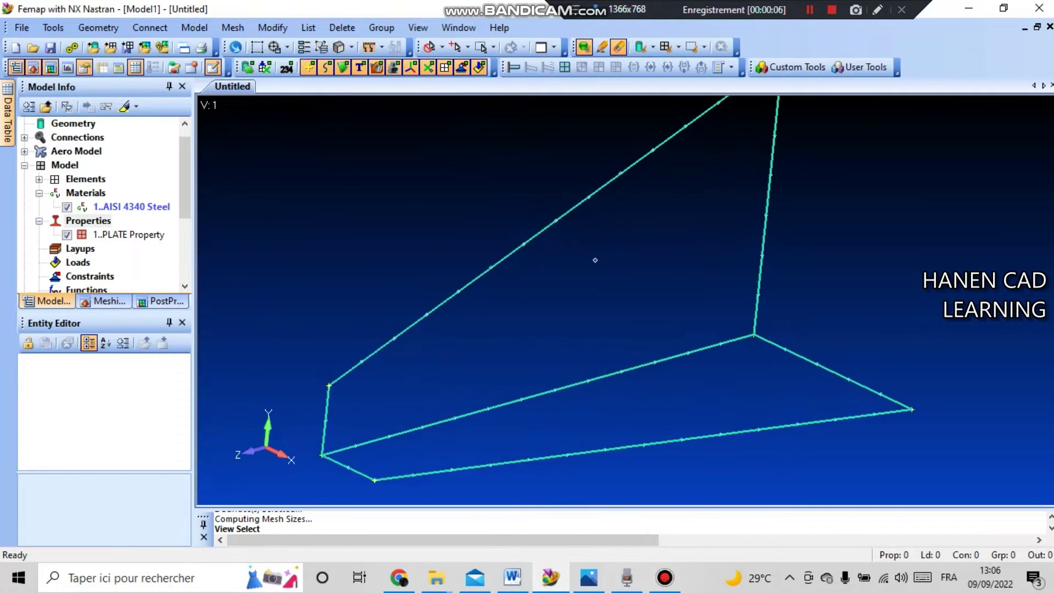
pyautogui.scroll(-2, 589, 250)
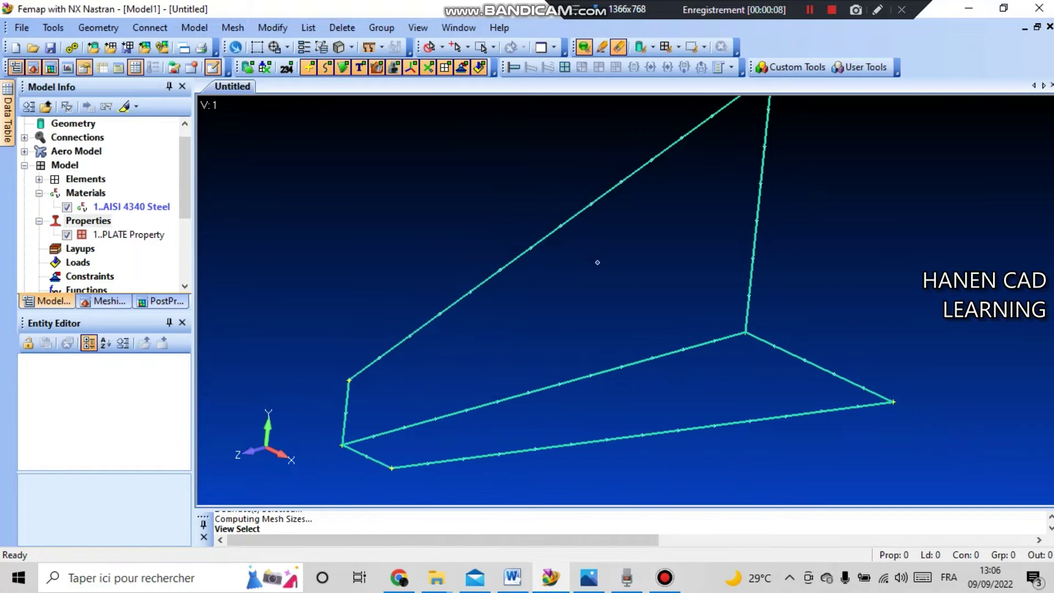
# - Switch the curve mesh size display off and back on
pyautogui.click(351, 47)
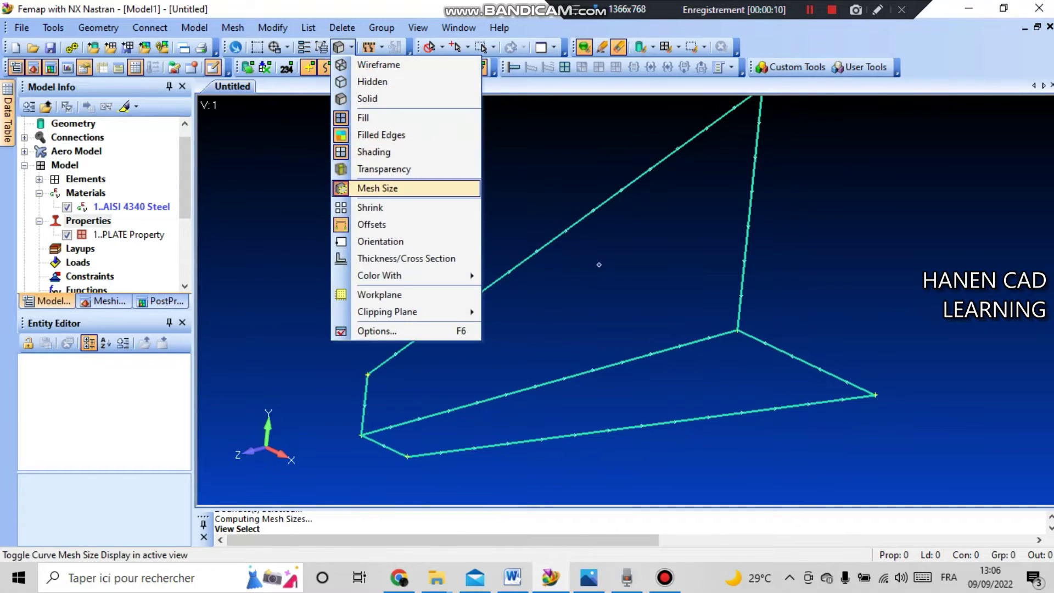
pyautogui.click(378, 188)
pyautogui.click(351, 47)
pyautogui.click(378, 188)
pyautogui.click(810, 10)
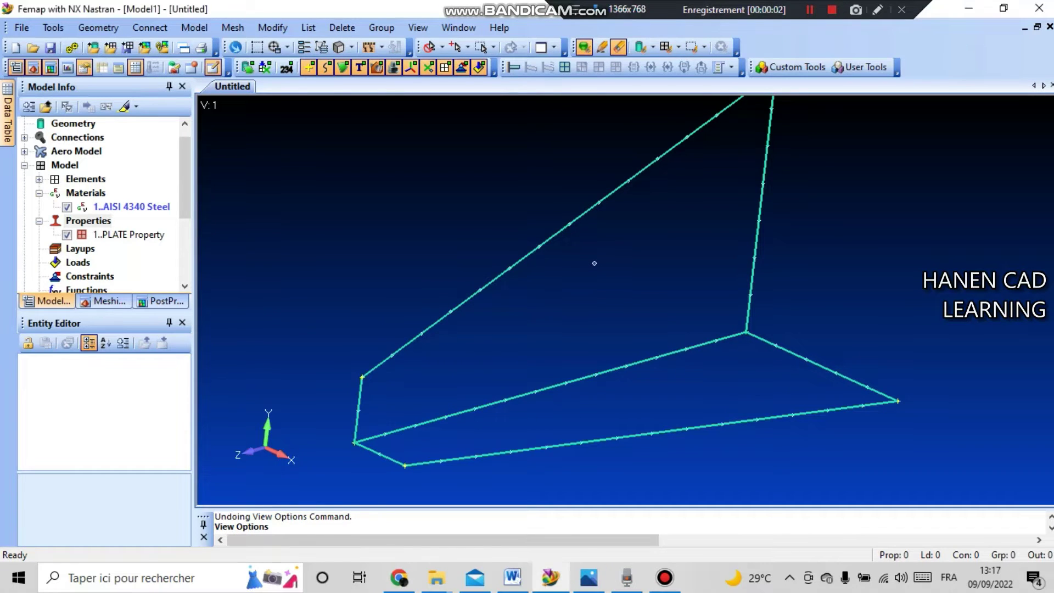
# - Set the Curve - Mesh Size view option to show symbols and count on the bracket's curves
pyautogui.press('F6')
pyautogui.moveTo(900, 99); pyautogui.dragTo(656, 107)
pyautogui.click(557, 272)
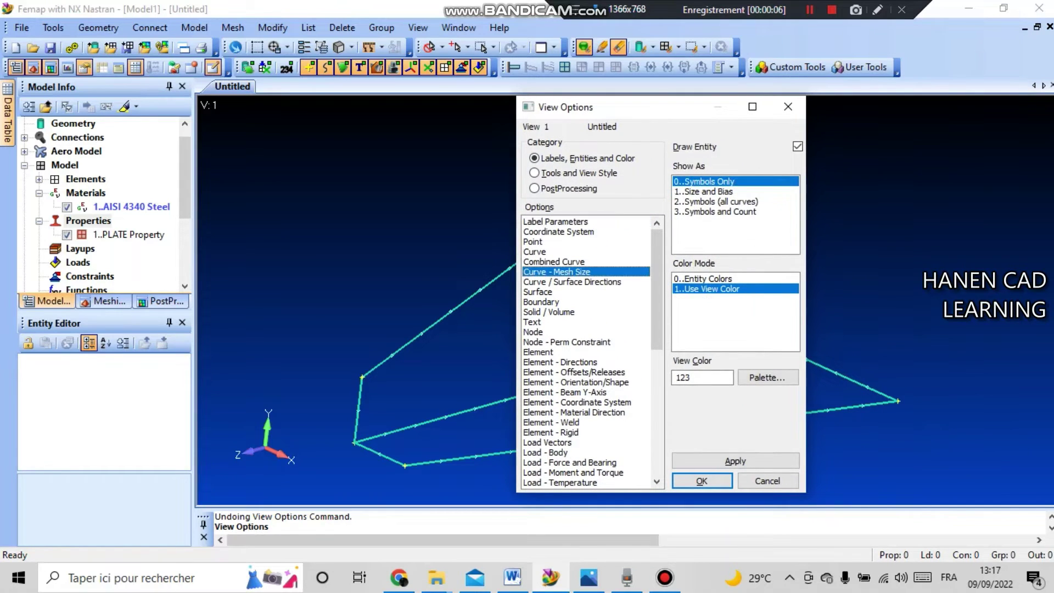
pyautogui.click(715, 212)
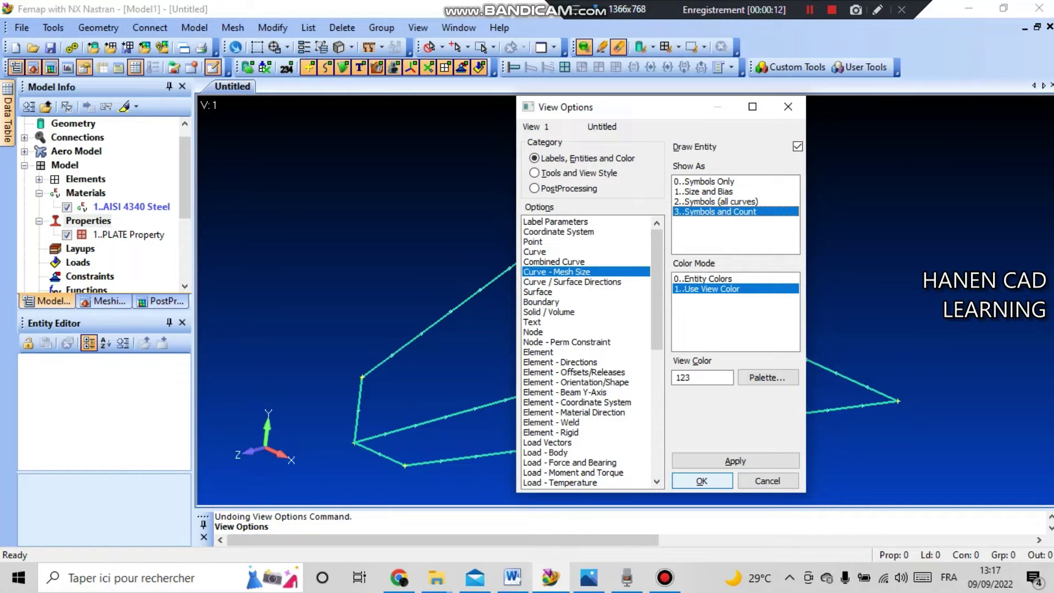
pyautogui.click(702, 481)
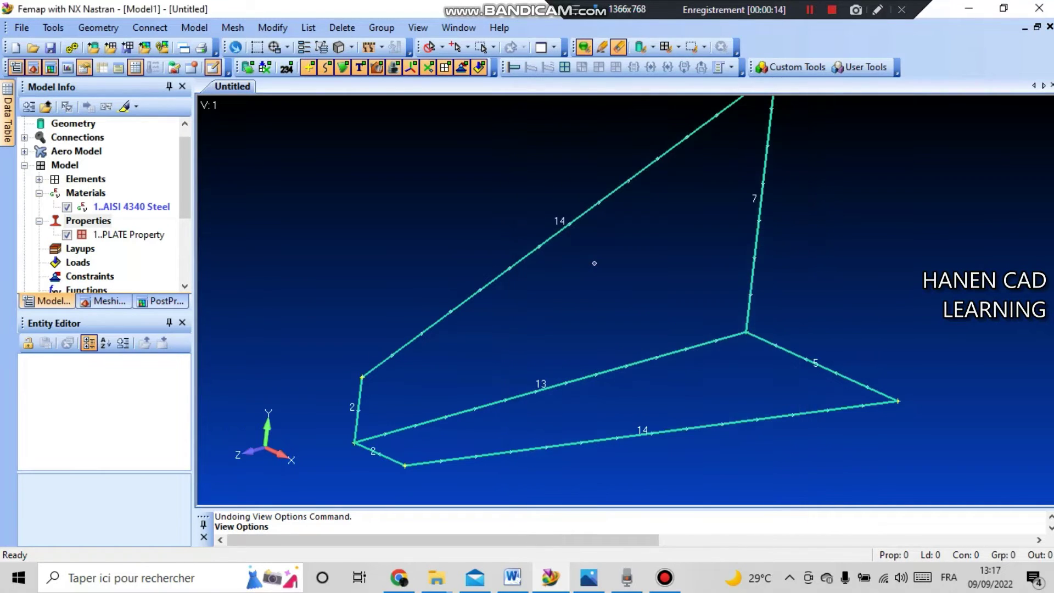
pyautogui.moveTo(604, 301)
pyautogui.mouseDown(button='middle')
pyautogui.moveTo(681, 301)
pyautogui.moveTo(612, 302)
pyautogui.mouseUp(button='middle')
pyautogui.scroll(-2, 612, 302)
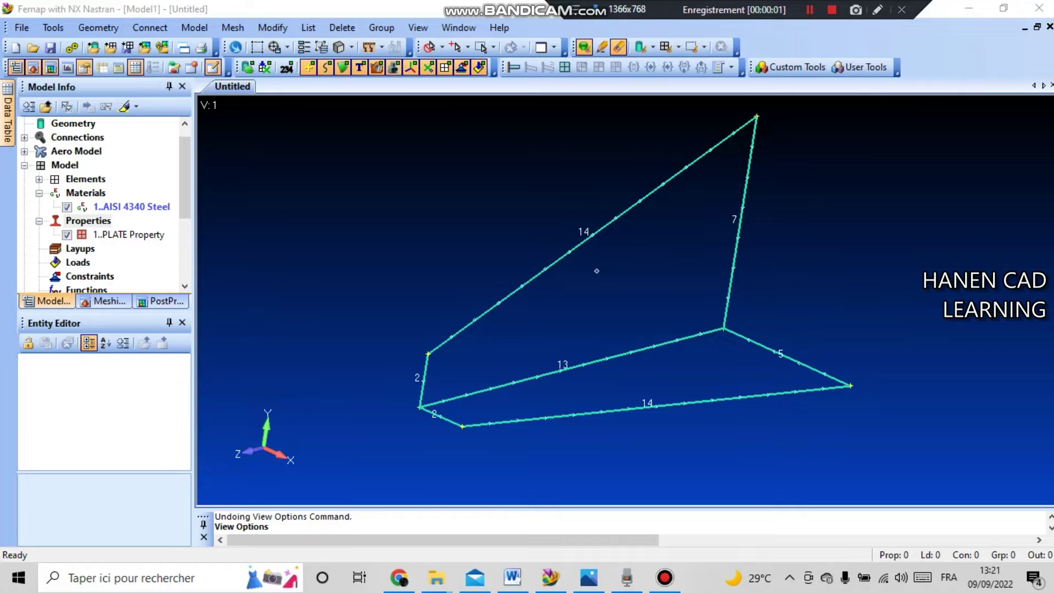
pyautogui.moveTo(609, 299); pyautogui.dragTo(602, 287, button='middle')
pyautogui.scroll(3, 601, 287)
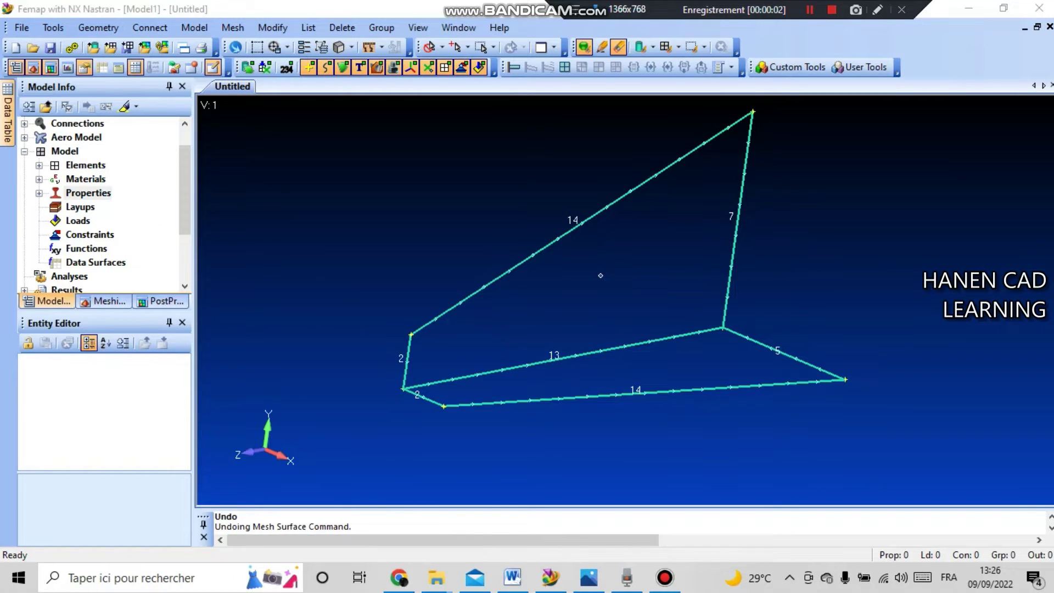
# - Mesh surface 1, the vertical face, with Quad elements using the PLATE Property and mapped meshing on
pyautogui.click(232, 28)
pyautogui.moveTo(263, 80)
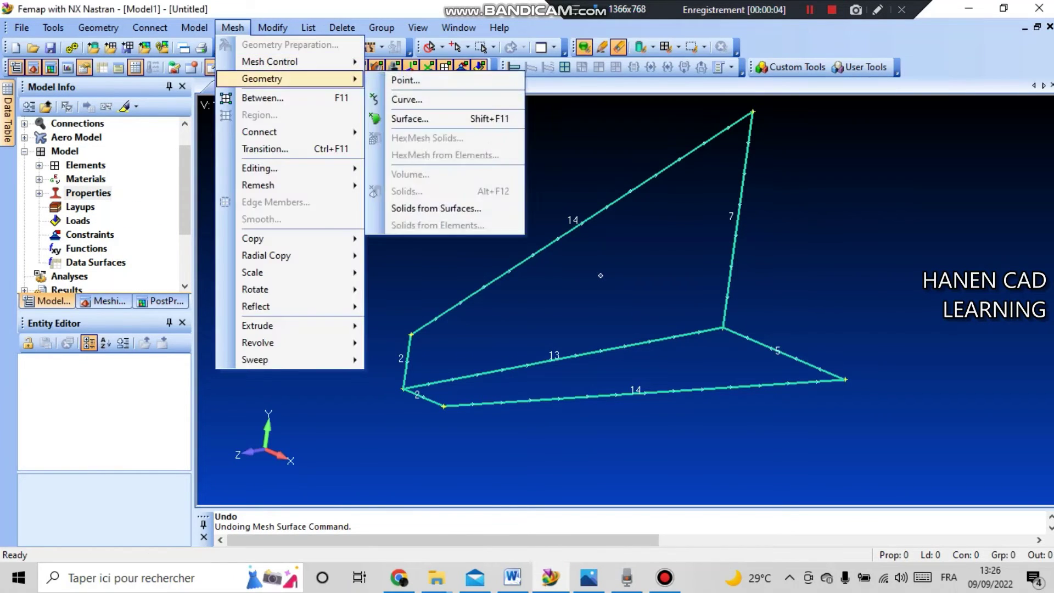
pyautogui.press('Down')
pyautogui.press('Down')
pyautogui.press('Down')
pyautogui.press('Return')
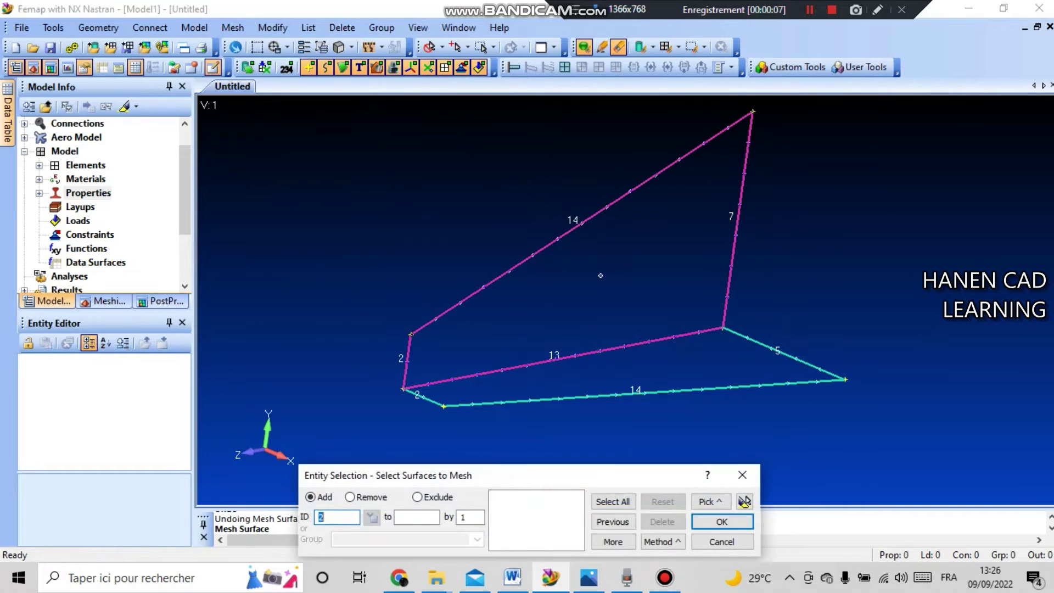
pyautogui.write('1')
pyautogui.press('Return')
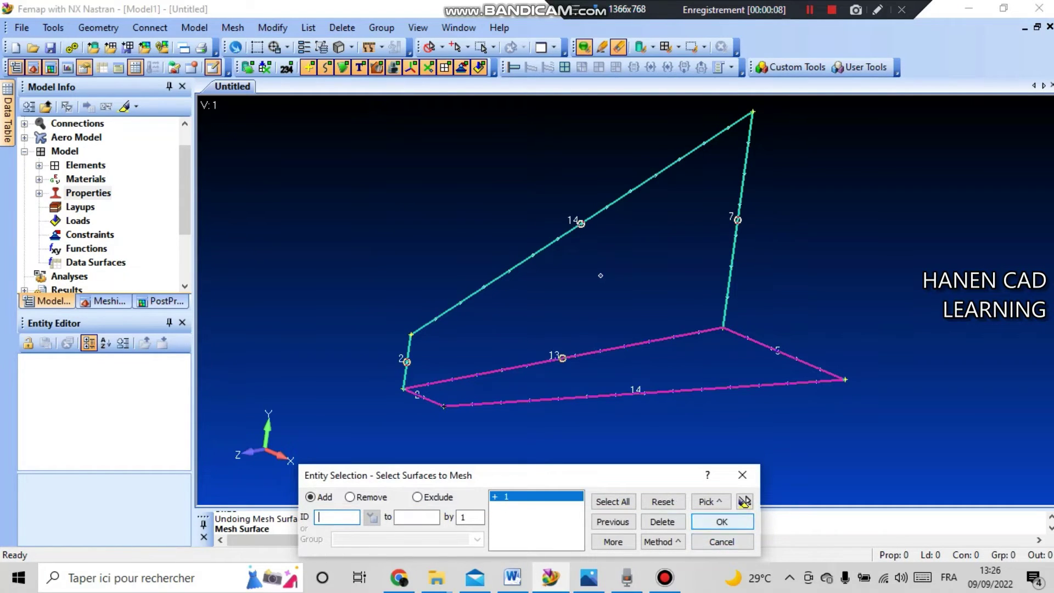
pyautogui.press('Return')
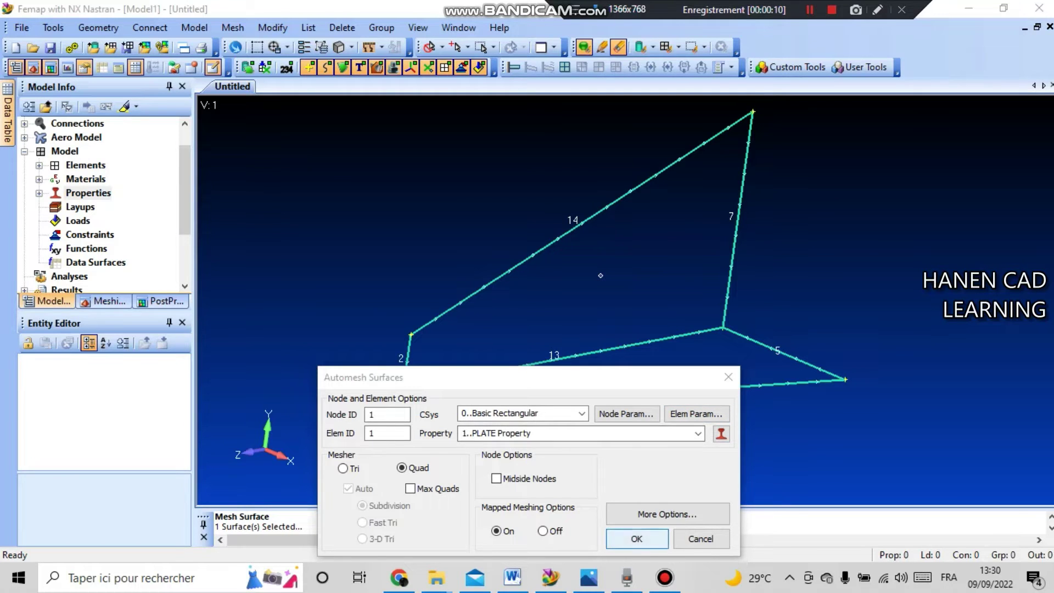
pyautogui.click(637, 539)
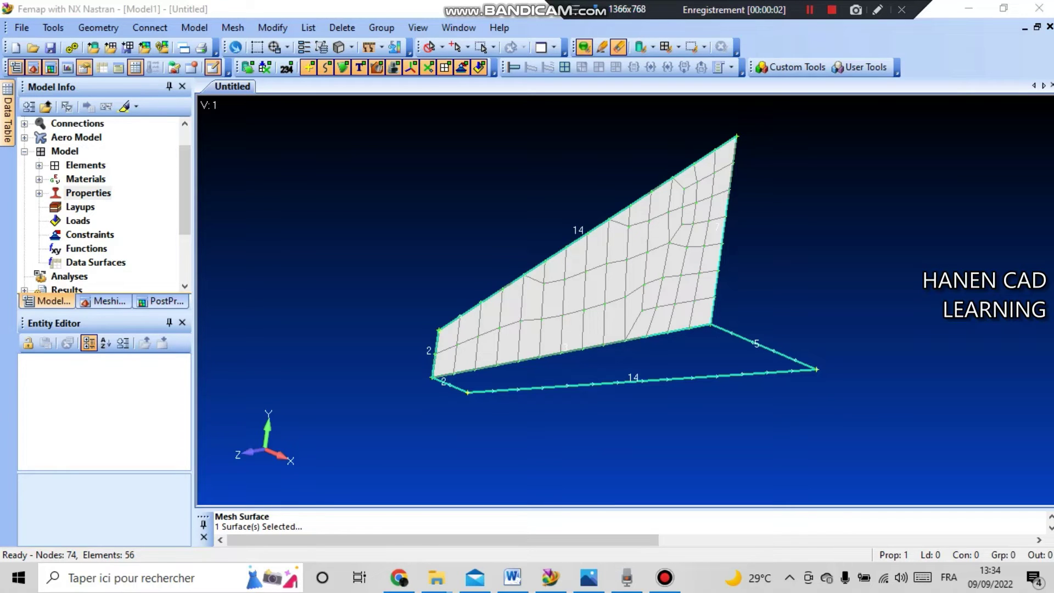
# - Repeat the surface mesh command for surface 2, the bracket's base, and set Quad Edge Layers to 3
pyautogui.rightClick(369, 181)
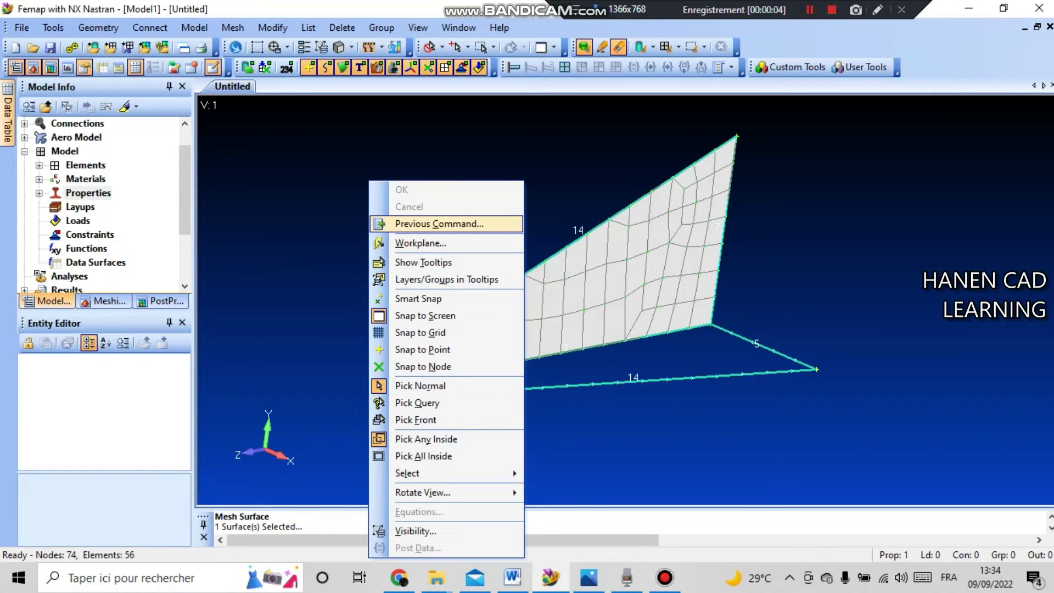
pyautogui.click(434, 224)
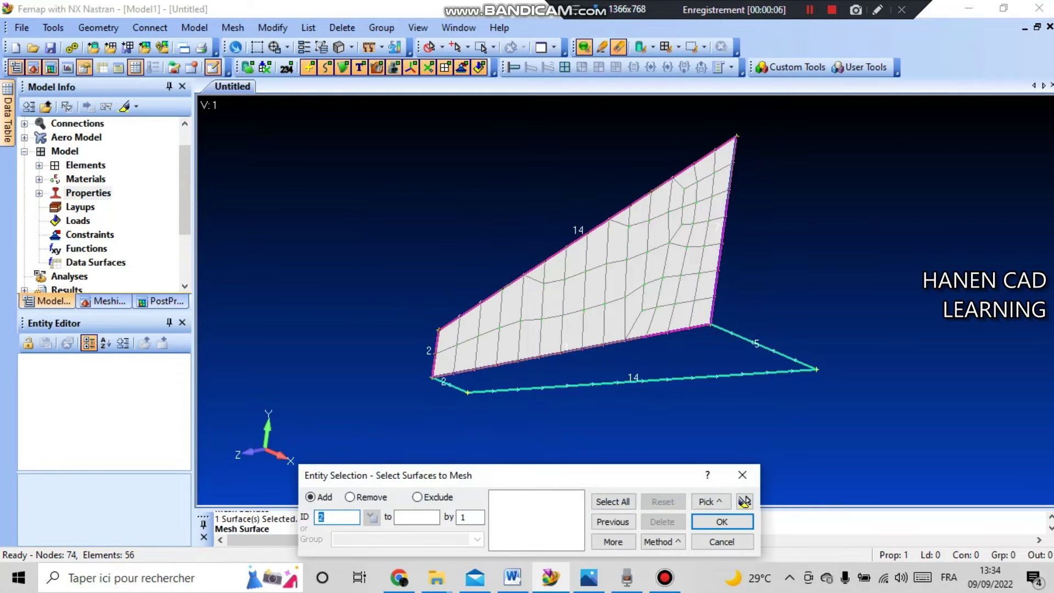
pyautogui.press('Return')
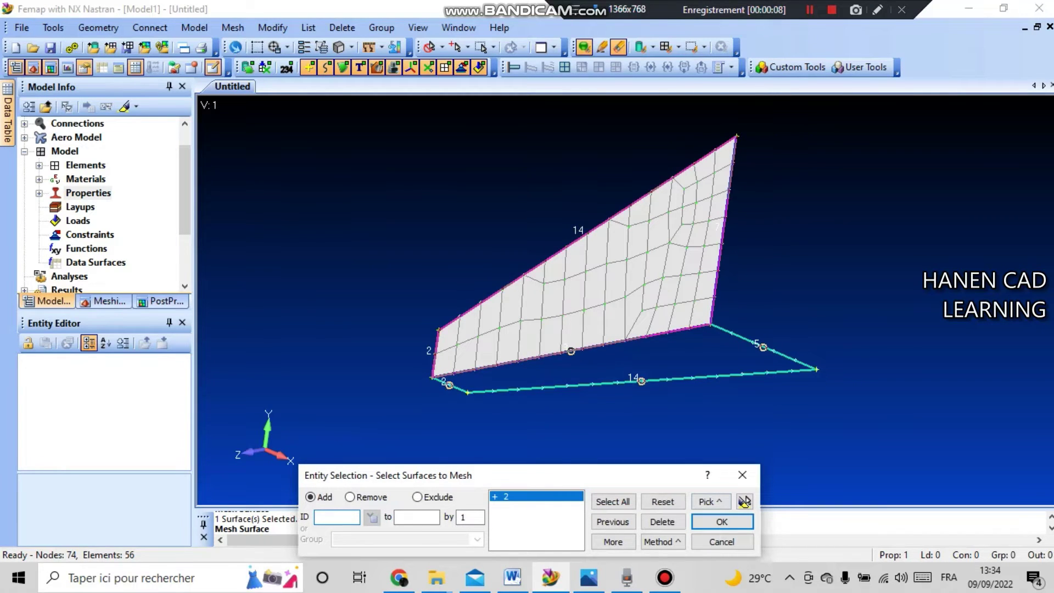
pyautogui.press('Return')
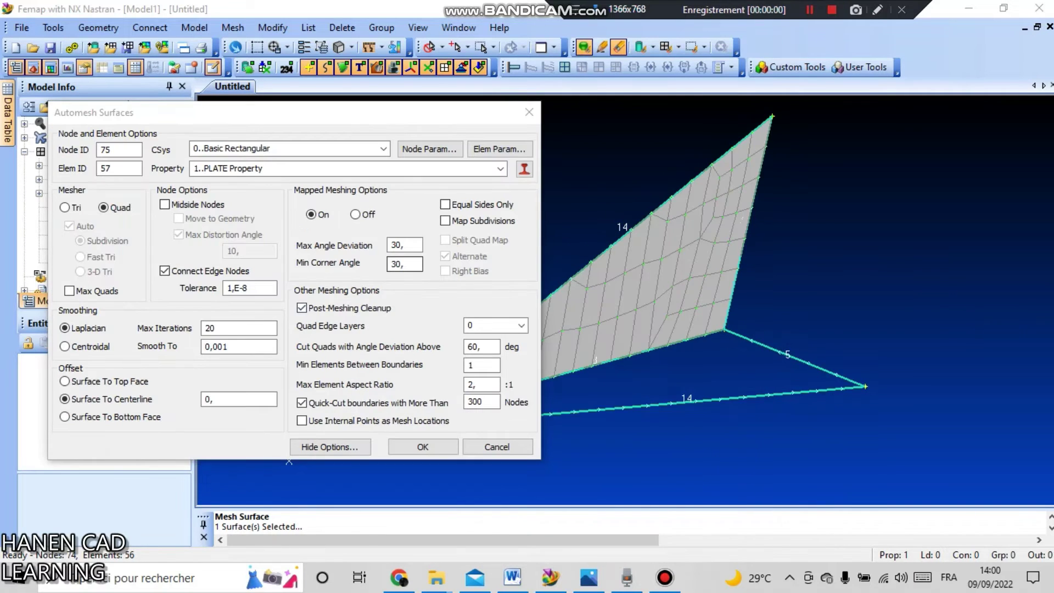
pyautogui.scroll(-2, 481, 346)
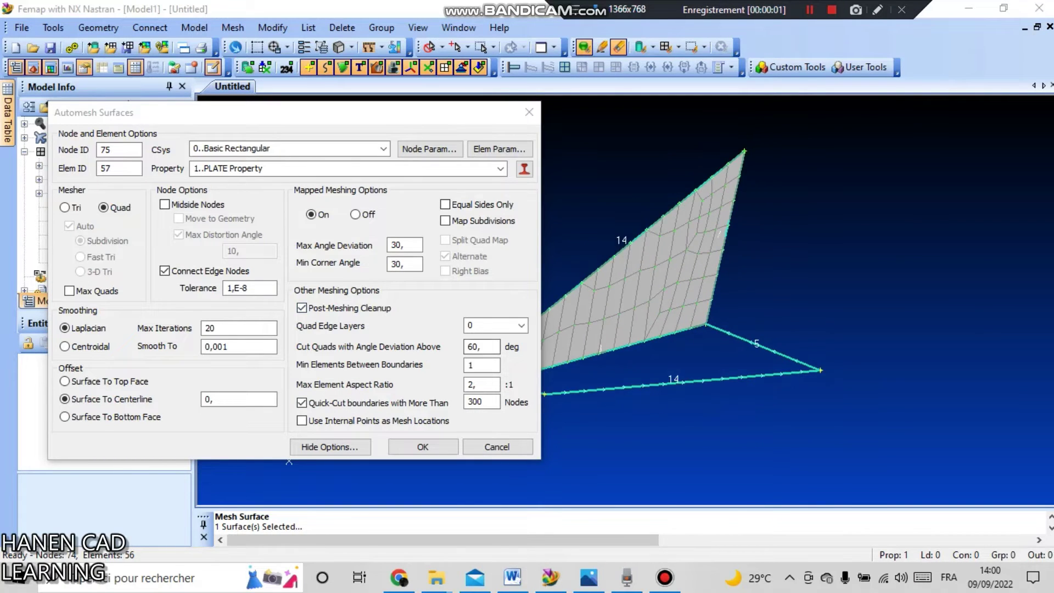
pyautogui.scroll(-3, 495, 325)
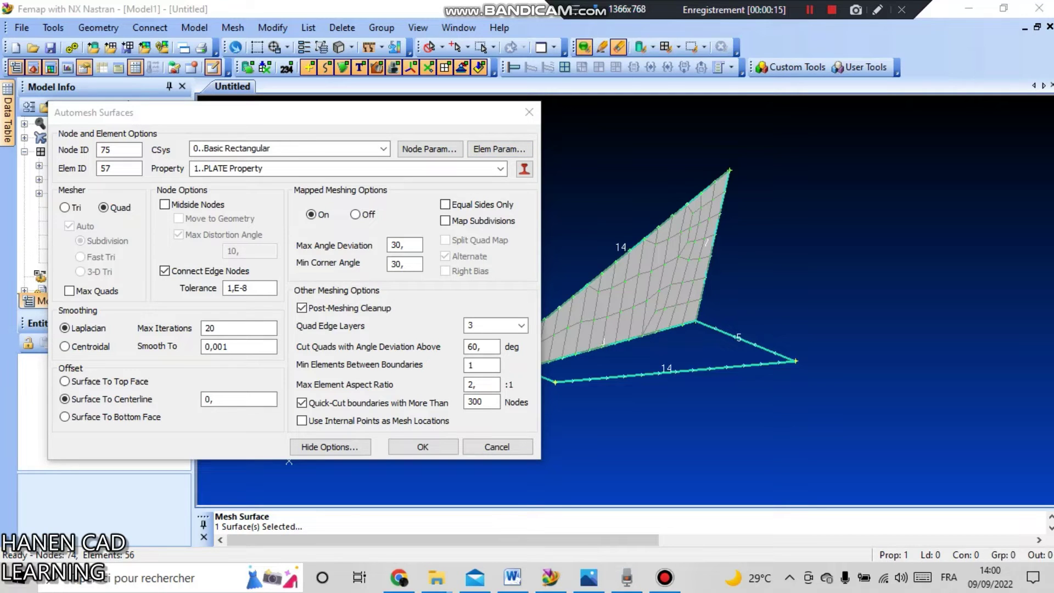
# - Disable Connect Edge Nodes and mesh the base surface with Quad elements using the PLATE Property
pyautogui.click(119, 149)
pyautogui.moveTo(294, 112); pyautogui.dragTo(267, 109)
pyautogui.click(137, 267)
pyautogui.click(138, 268)
pyautogui.click(137, 267)
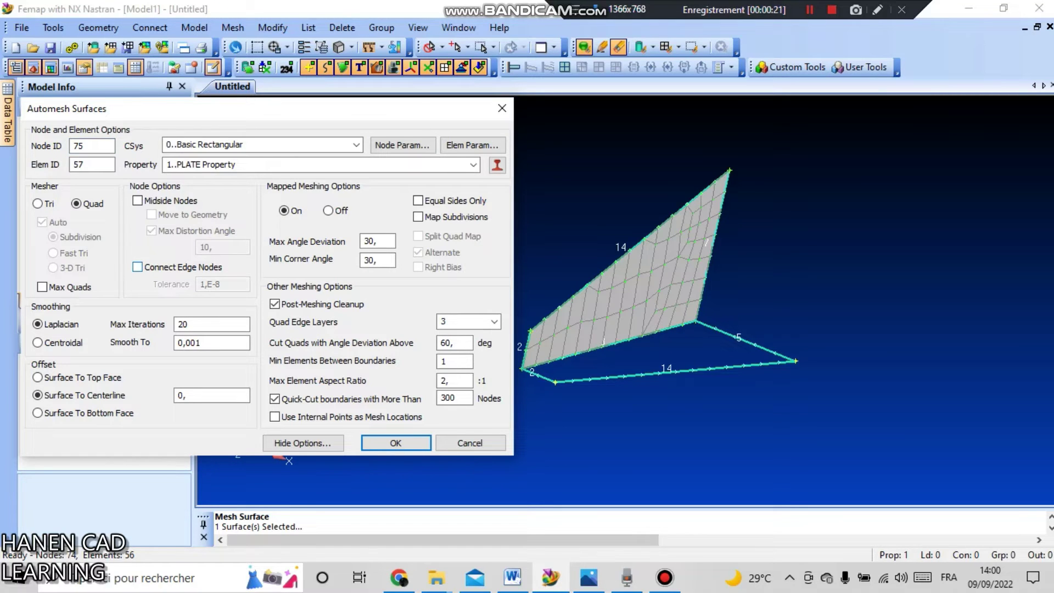
pyautogui.click(137, 267)
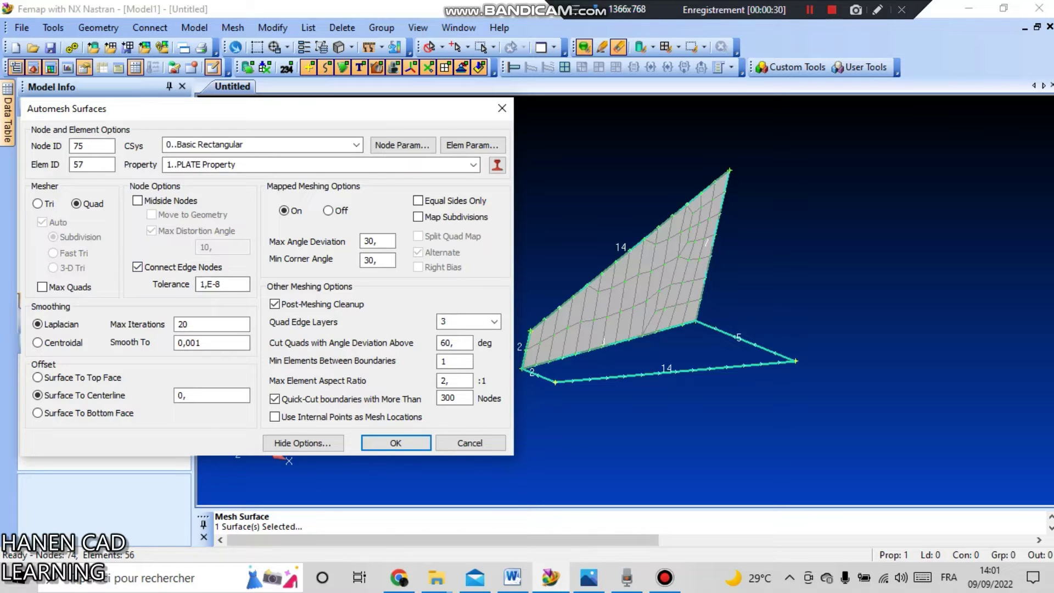
pyautogui.click(138, 267)
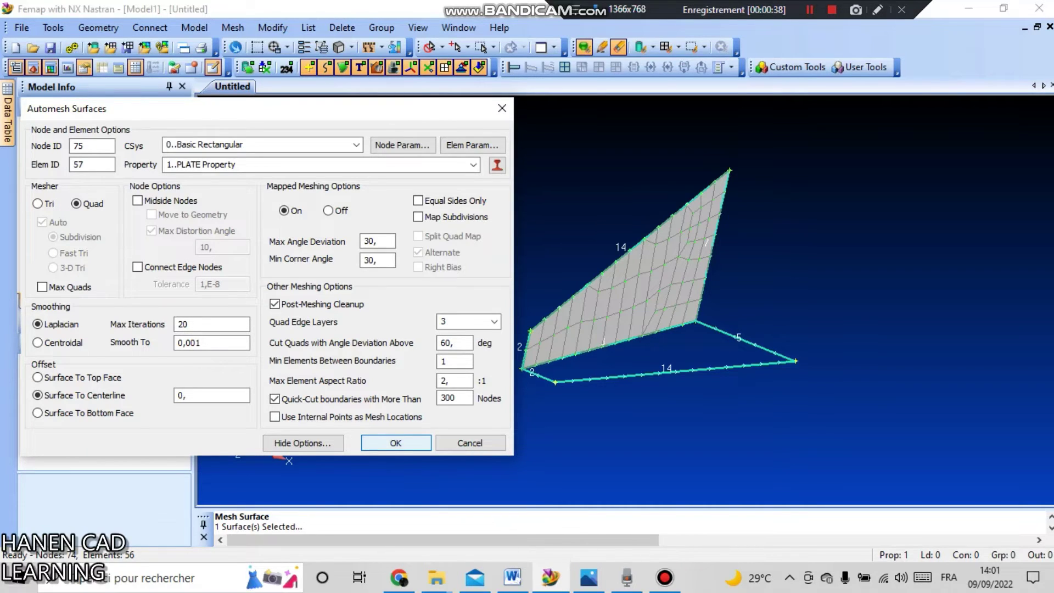
pyautogui.press('Return')
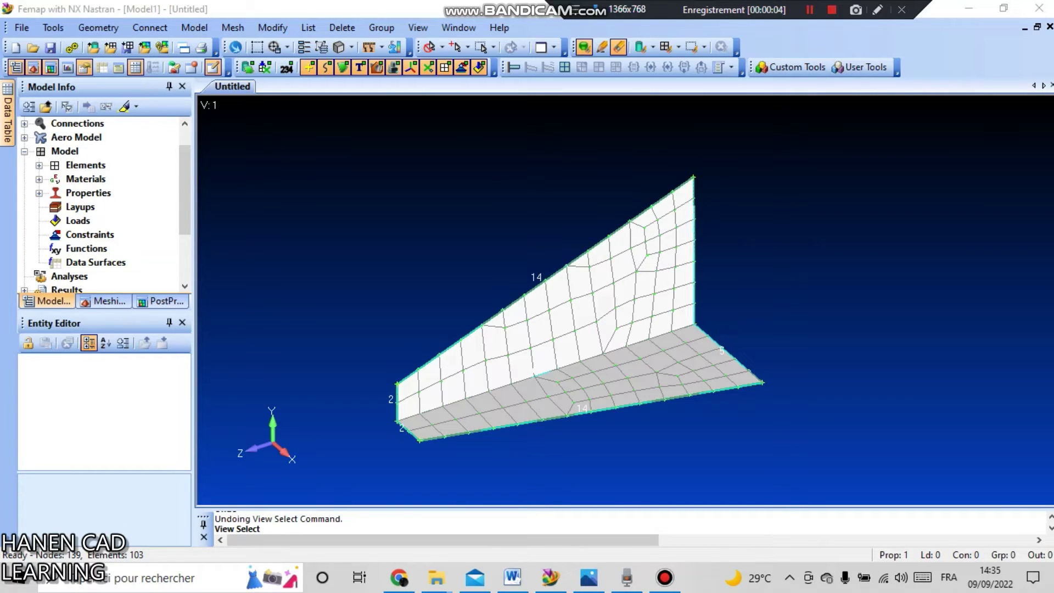
# - Set the view's model style to Free Edge and inspect the bracket's unconnected mesh edges from another angle
pyautogui.press('F5')
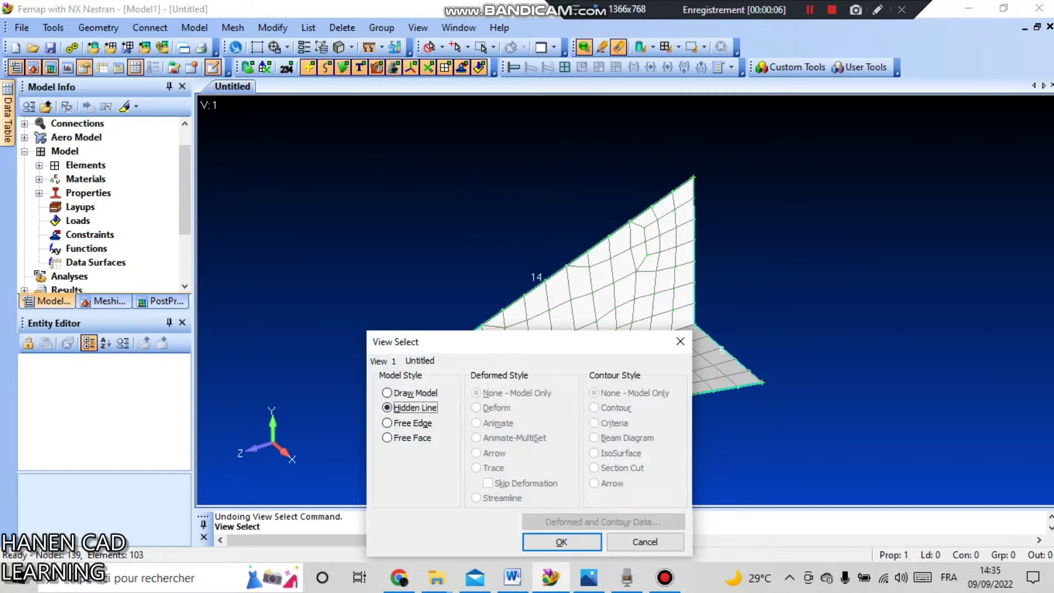
pyautogui.press('Down')
pyautogui.press('Return')
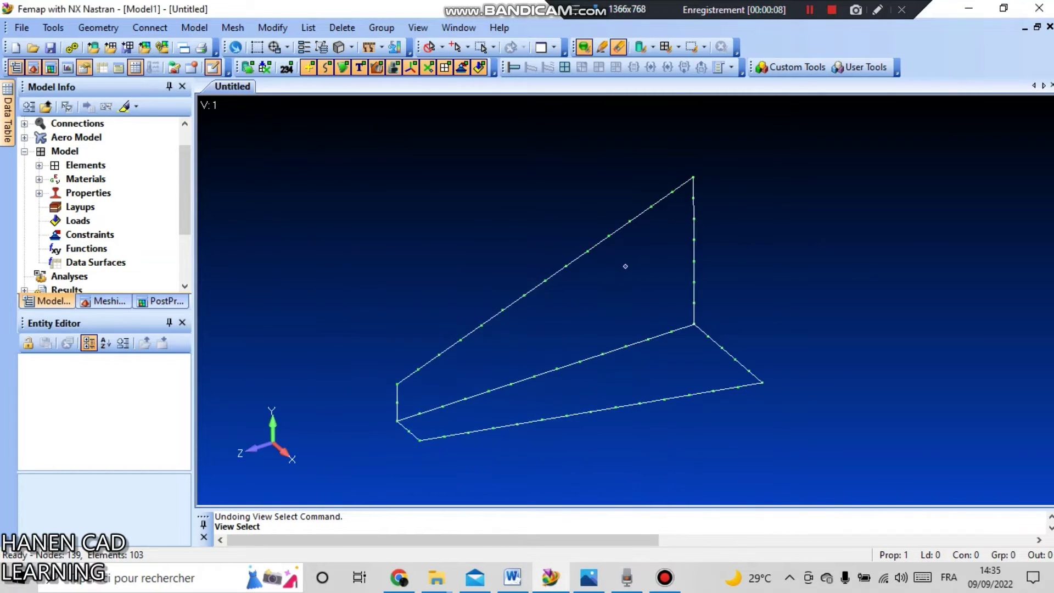
pyautogui.moveTo(604, 307); pyautogui.dragTo(622, 279, button='middle')
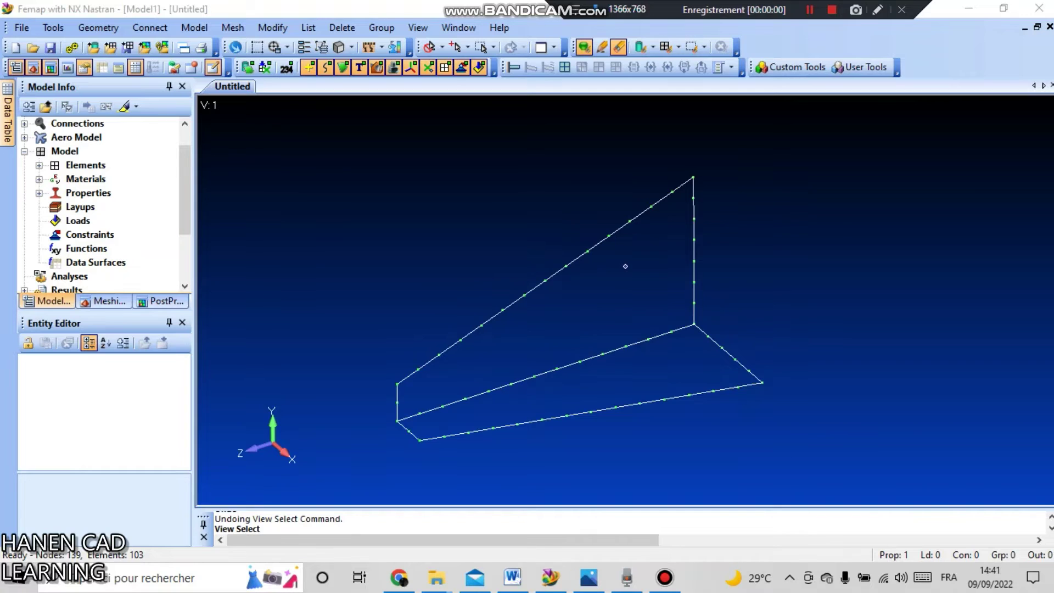
pyautogui.moveTo(626, 266)
pyautogui.mouseDown(button='middle')
pyautogui.moveTo(624, 287)
pyautogui.moveTo(615, 283)
pyautogui.mouseUp(button='middle')
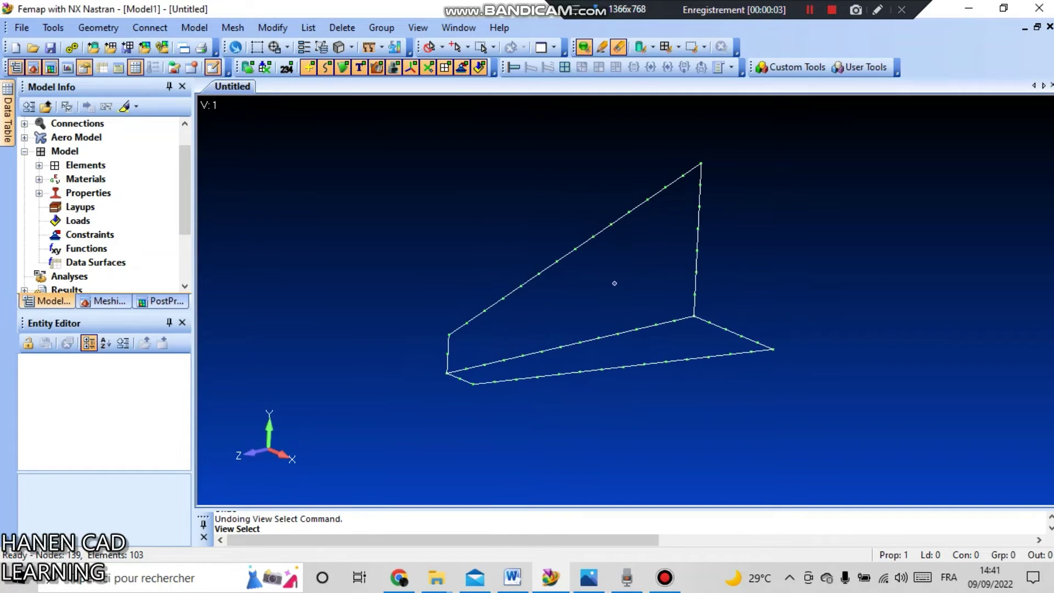
pyautogui.press('alt')
pyautogui.press('Right')
pyautogui.press('Right')
pyautogui.press('Right')
pyautogui.press('Right')
pyautogui.press('Escape')
pyautogui.hotkey('alt', 'Tab')
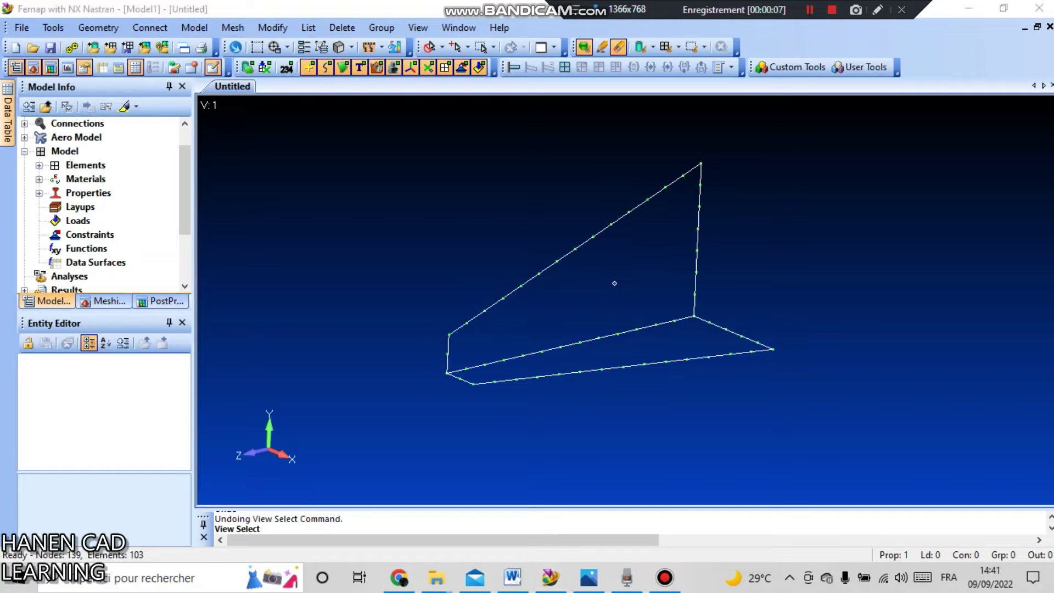
# - Check all nodes for coincidence and merge them with a tolerance of 4,71699E-4, the Merge action and Safe Merge on
pyautogui.click(54, 28)
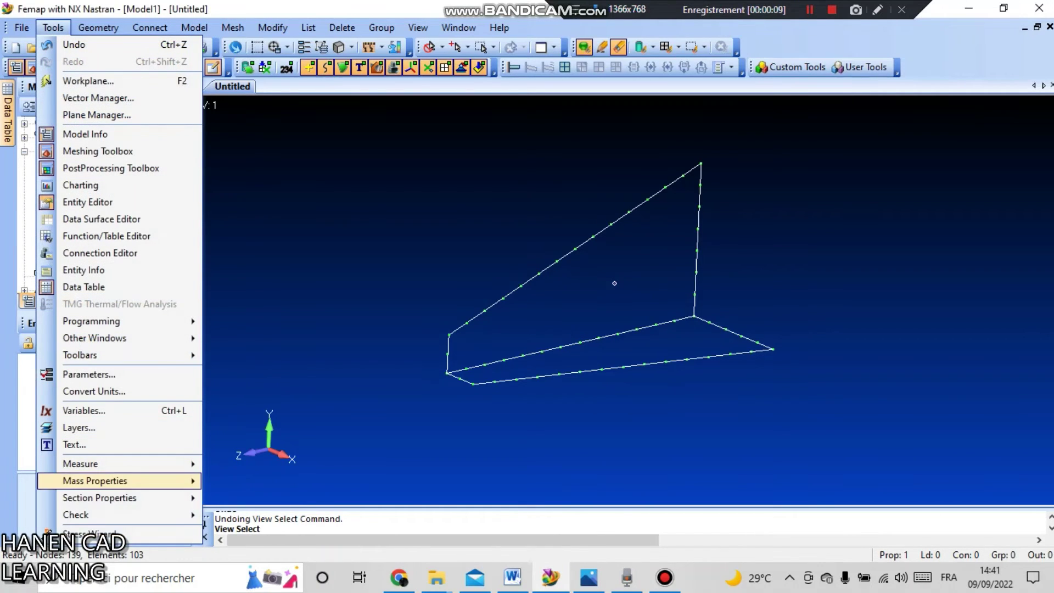
pyautogui.moveTo(75, 515)
pyautogui.press('Down')
pyautogui.press('Down')
pyautogui.press('Down')
pyautogui.press('Up')
pyautogui.press('Return')
pyautogui.press('Return')
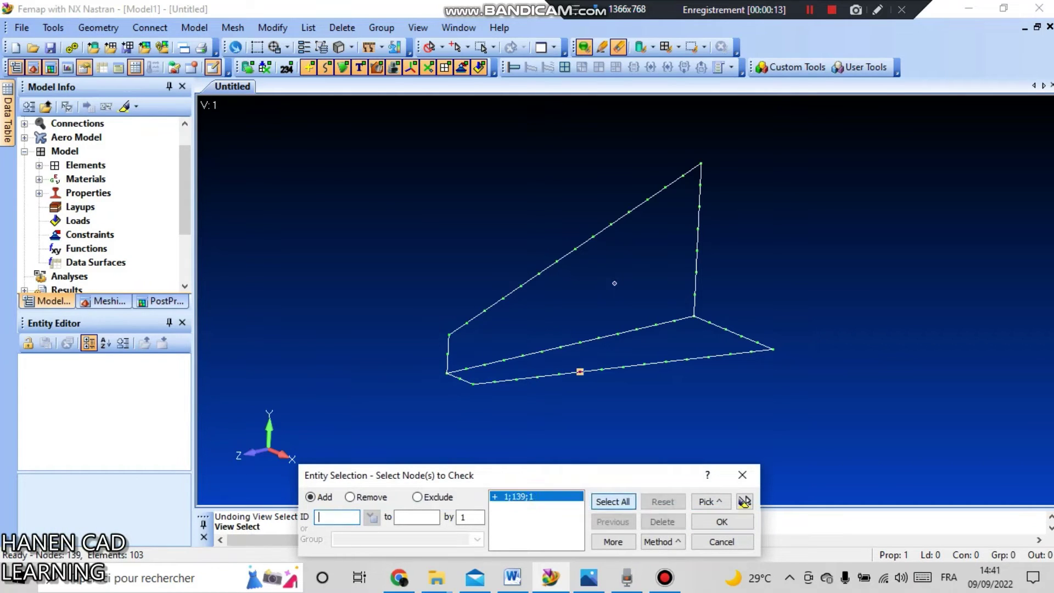
pyautogui.press('Return')
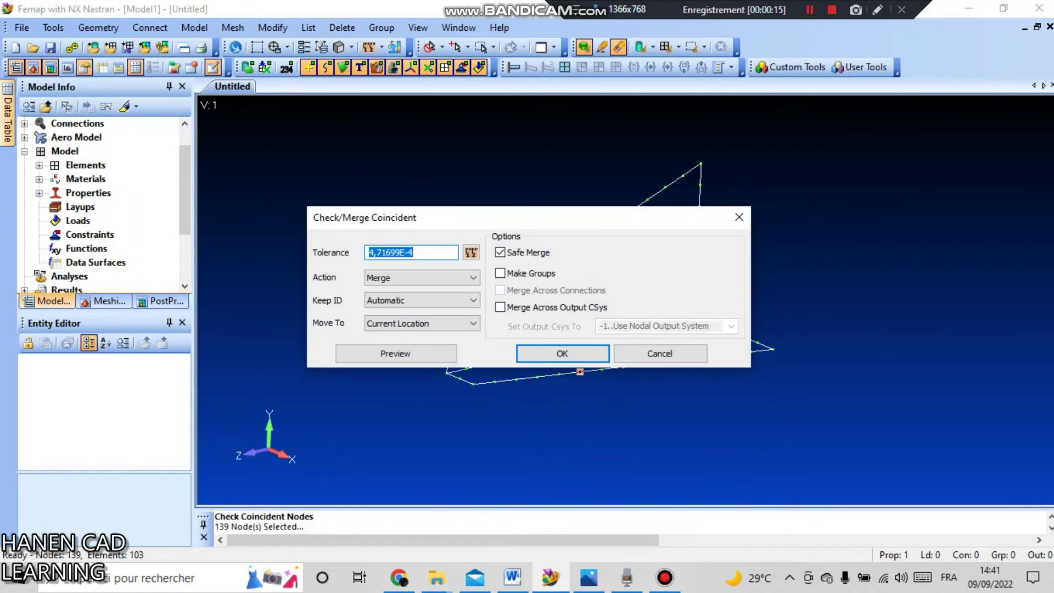
pyautogui.press('Return')
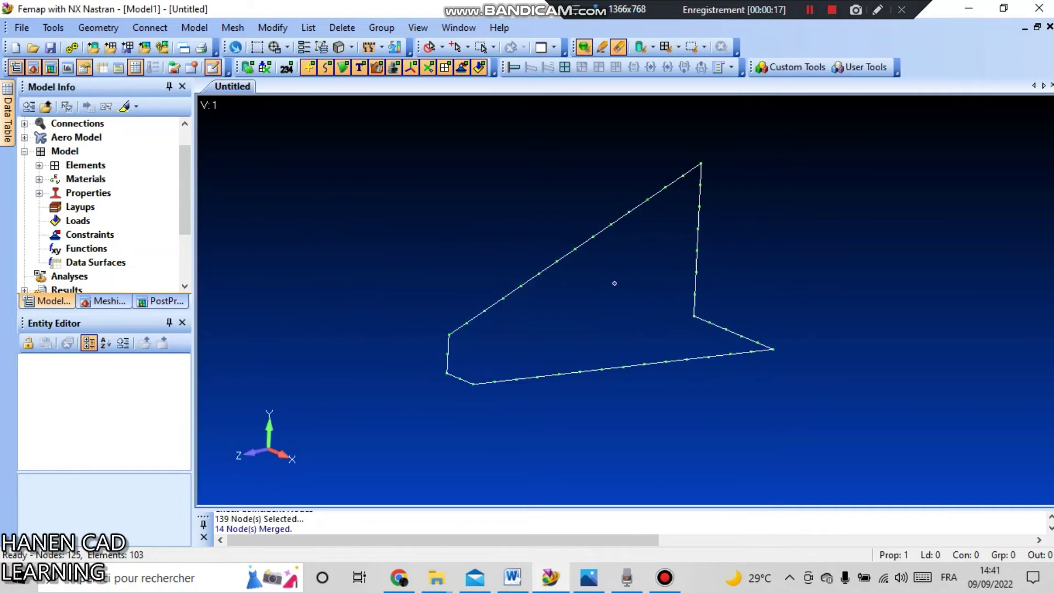
# - Set the view's model style to Draw Model to display the full mesh instead of only the free edges
pyautogui.moveTo(614, 284); pyautogui.dragTo(607, 275, button='middle')
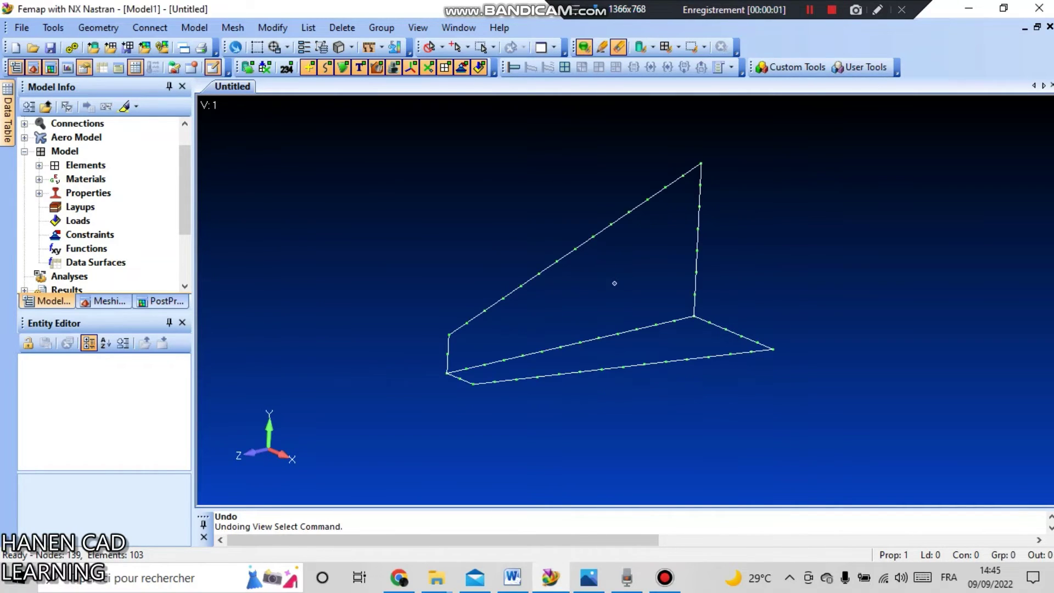
pyautogui.press('F5')
pyautogui.click(391, 393)
pyautogui.click(562, 542)
pyautogui.click(561, 542)
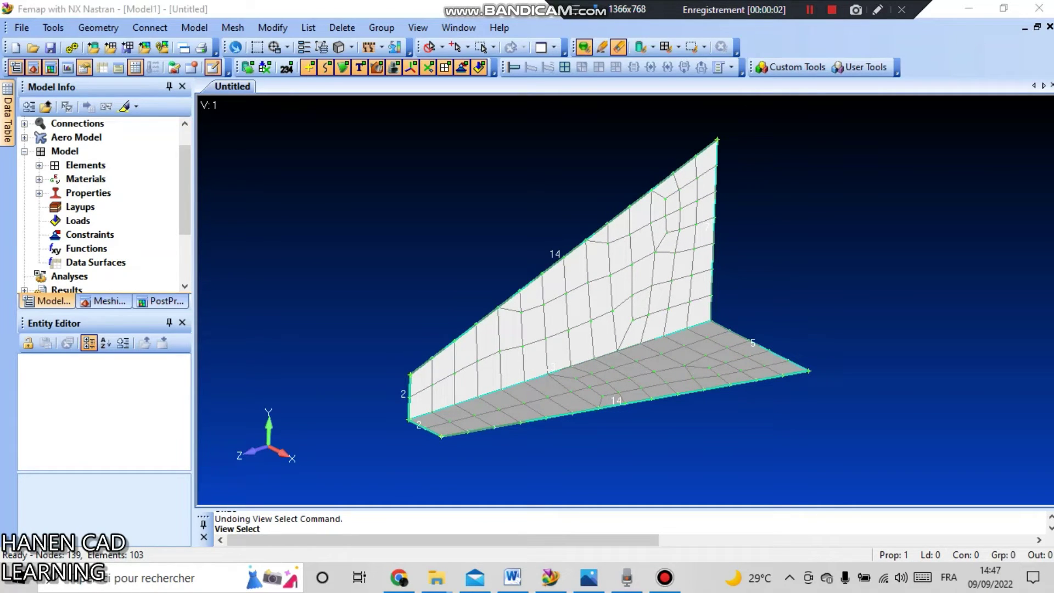
# - Open the manager for creating constraint sets
pyautogui.click(194, 28)
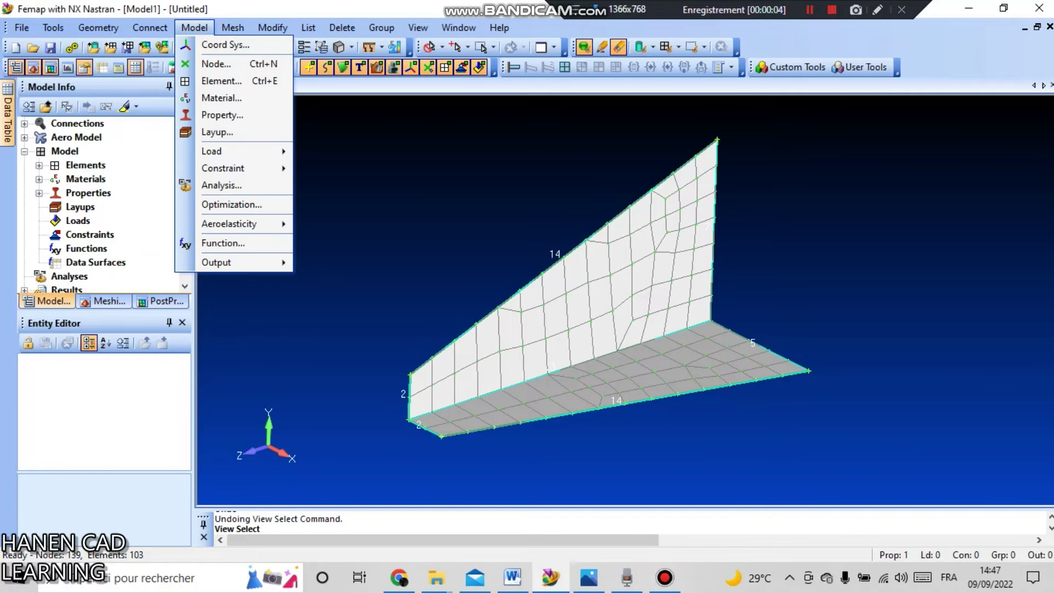
pyautogui.moveTo(231, 168)
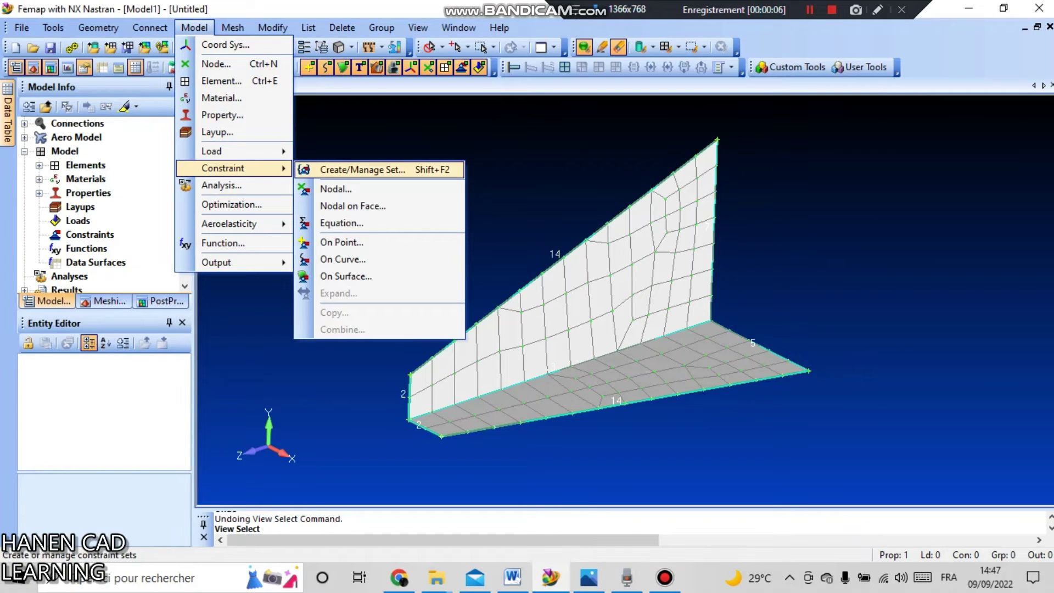
pyautogui.click(363, 170)
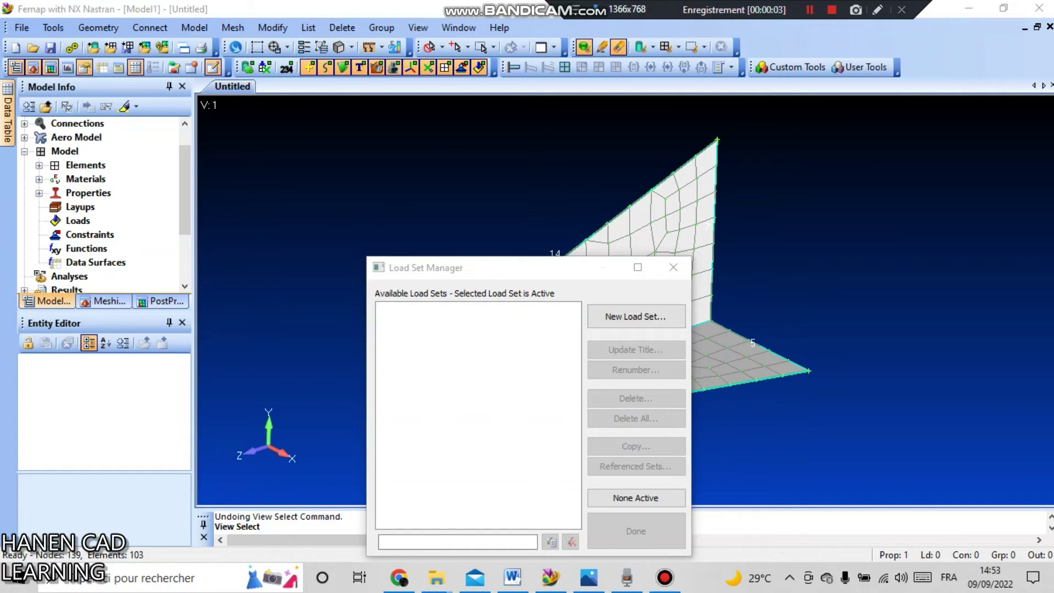
# - Create a new standard load set with ID 1, titled with the author's first name followed by "set"
pyautogui.click(636, 317)
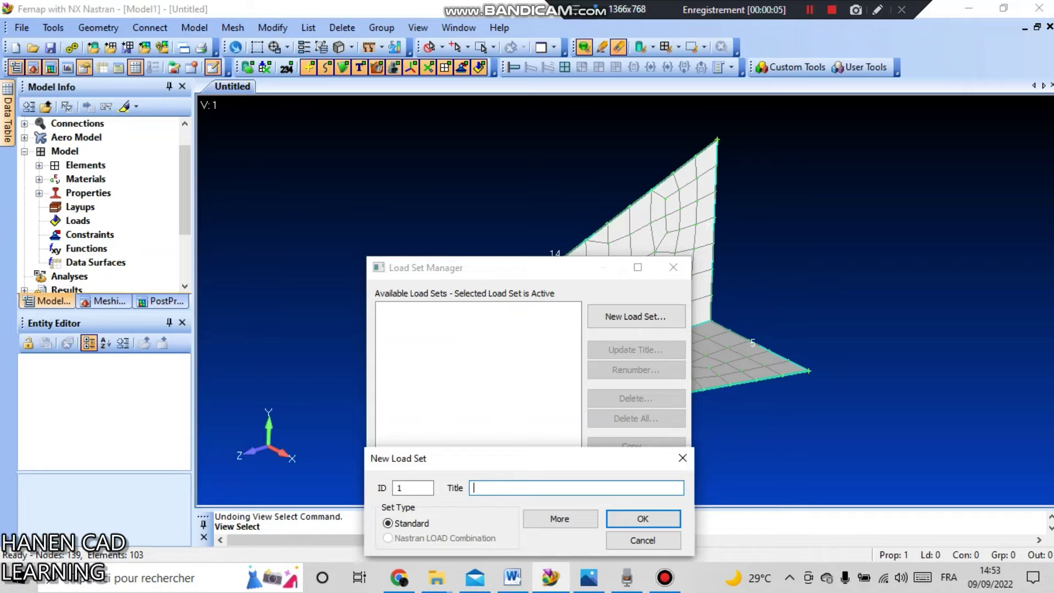
pyautogui.write('Hanen set')
pyautogui.press('Return')
pyautogui.press('Return')
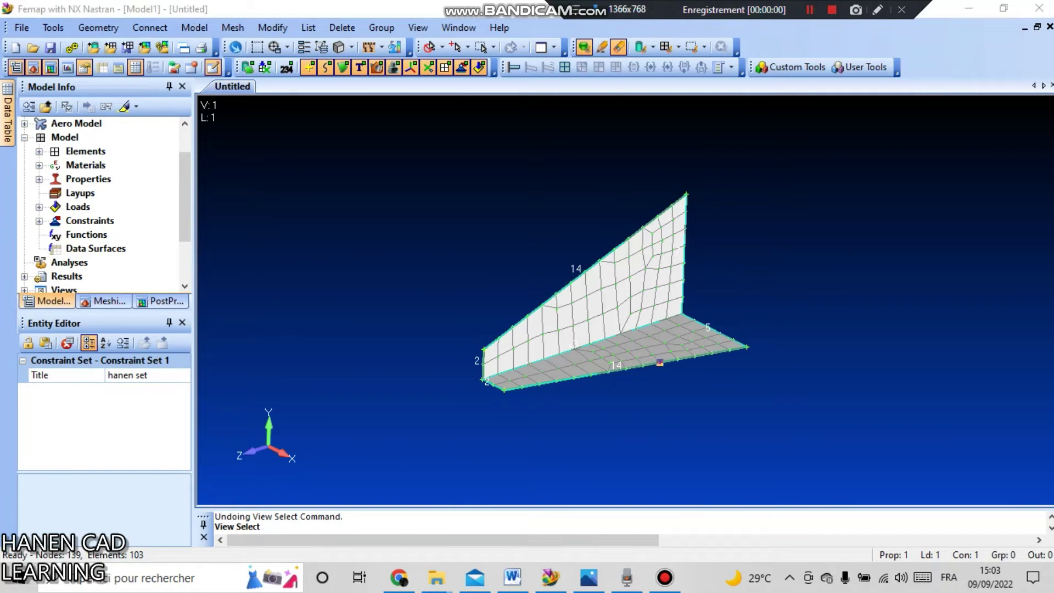
# - Apply a nodal constraint fixing all six degrees of freedom to the nodes on curves 7 and 9, the wide-end edges of both faces
pyautogui.click(194, 28)
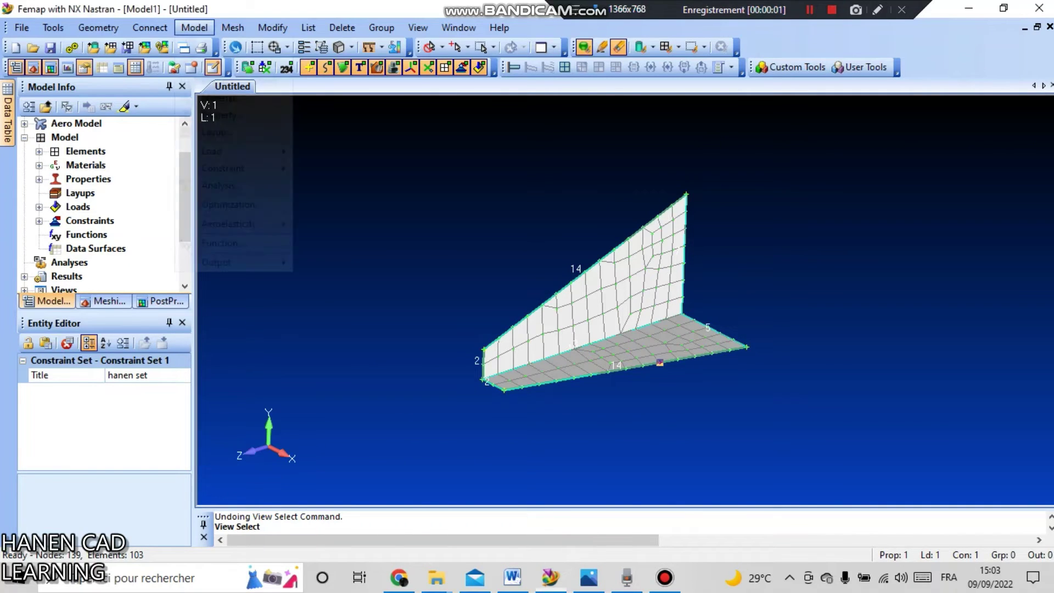
pyautogui.moveTo(237, 168)
pyautogui.click(336, 189)
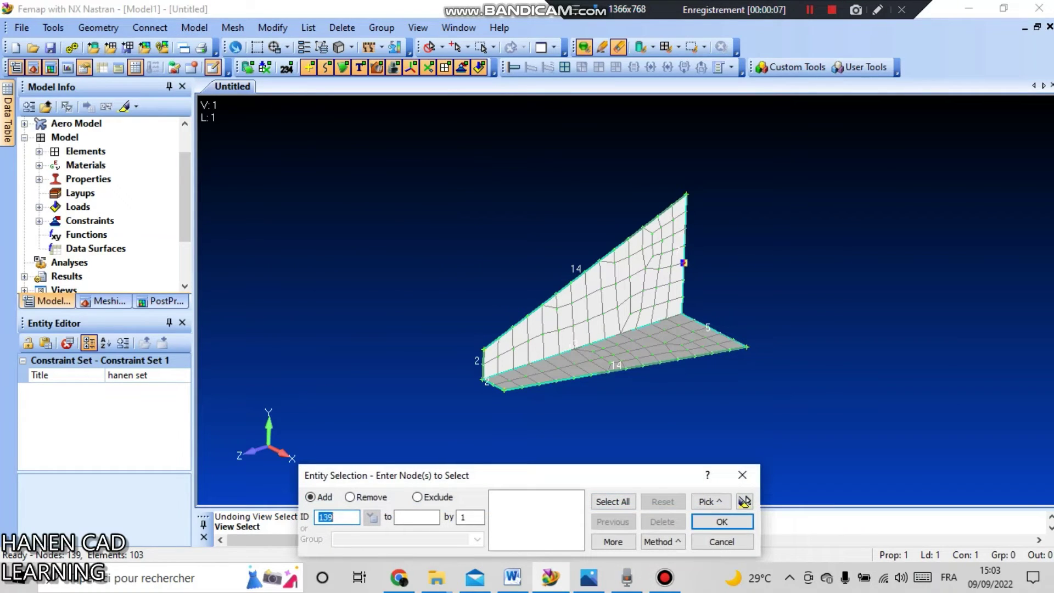
pyautogui.click(663, 541)
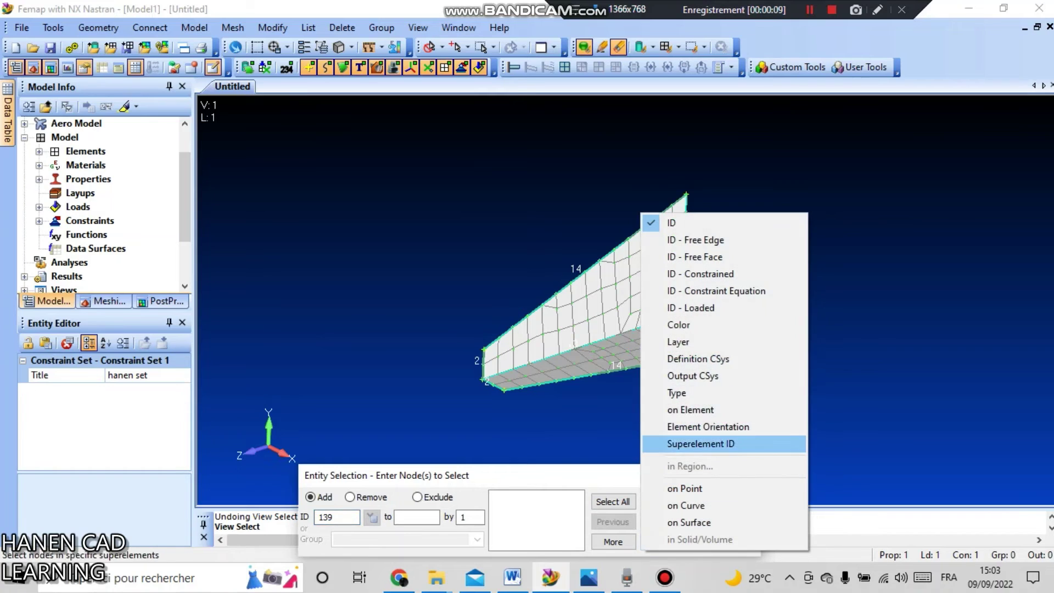
pyautogui.click(686, 506)
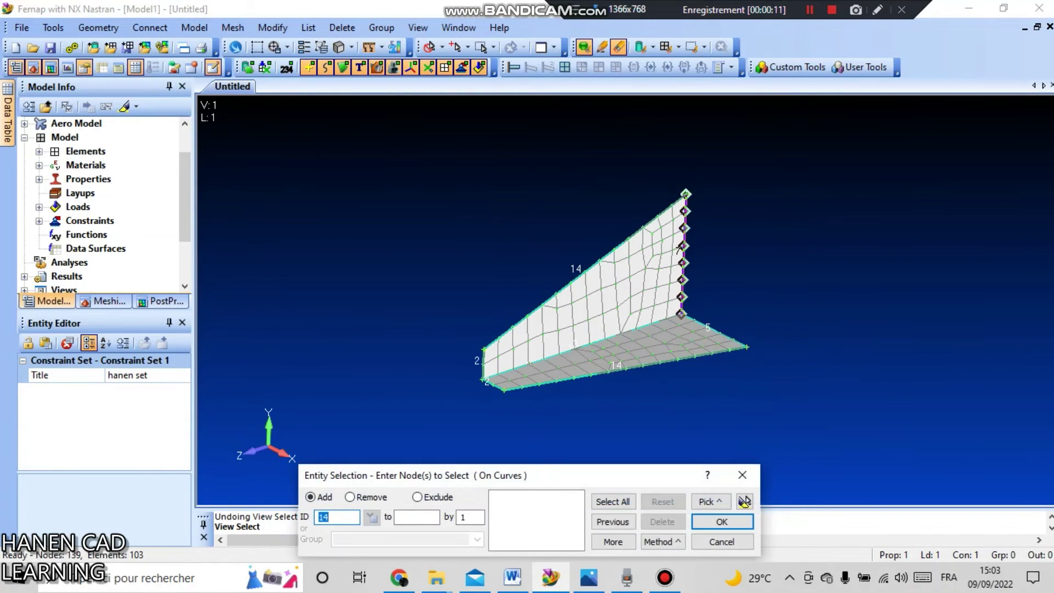
pyautogui.click(684, 255)
pyautogui.click(713, 330)
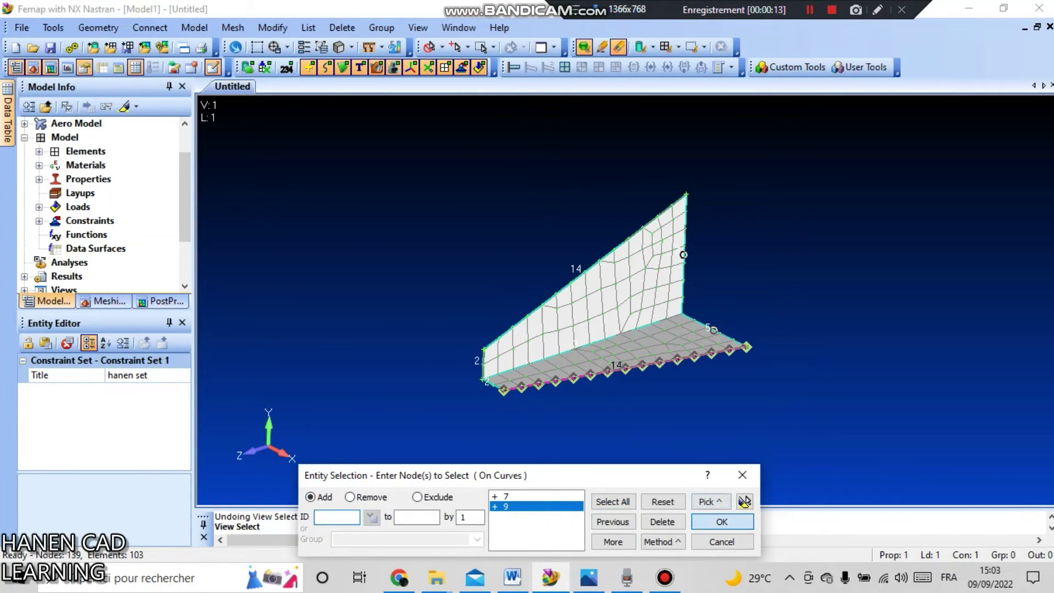
pyautogui.click(722, 522)
pyautogui.click(430, 507)
pyautogui.click(705, 522)
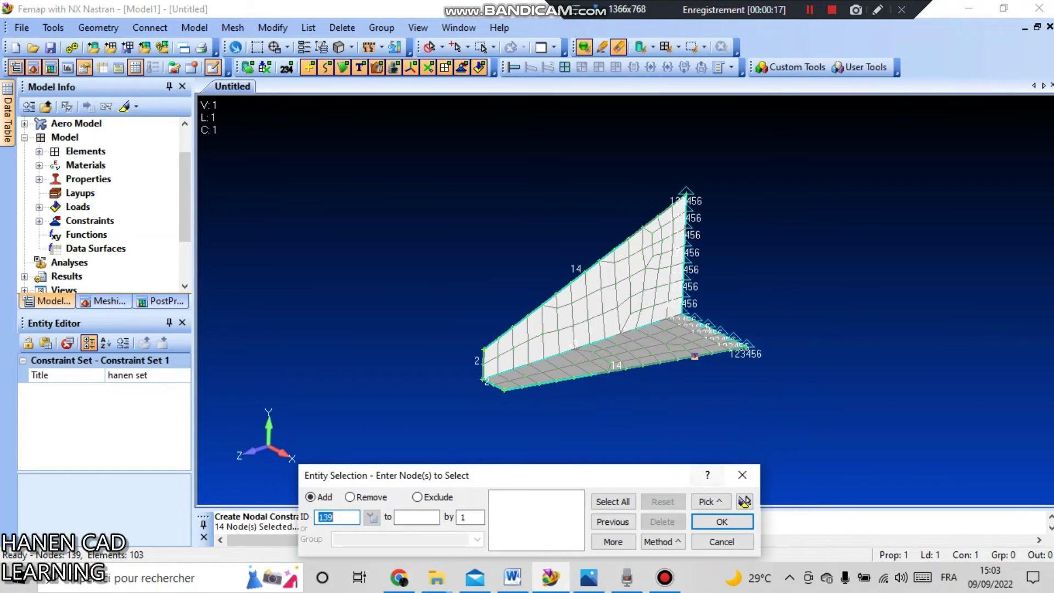
pyautogui.click(742, 475)
# - Apply a nodal force with FY 100 to node 24, the shared corner of both faces at the bracket's narrow end
pyautogui.moveTo(733, 297); pyautogui.dragTo(697, 272, button='middle')
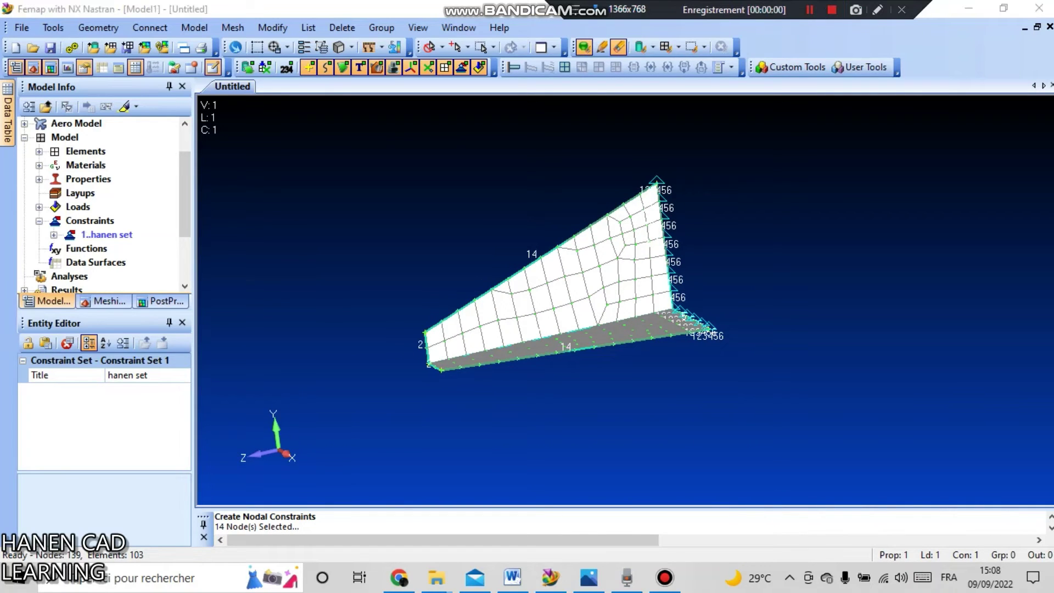
pyautogui.click(194, 28)
pyautogui.moveTo(234, 151)
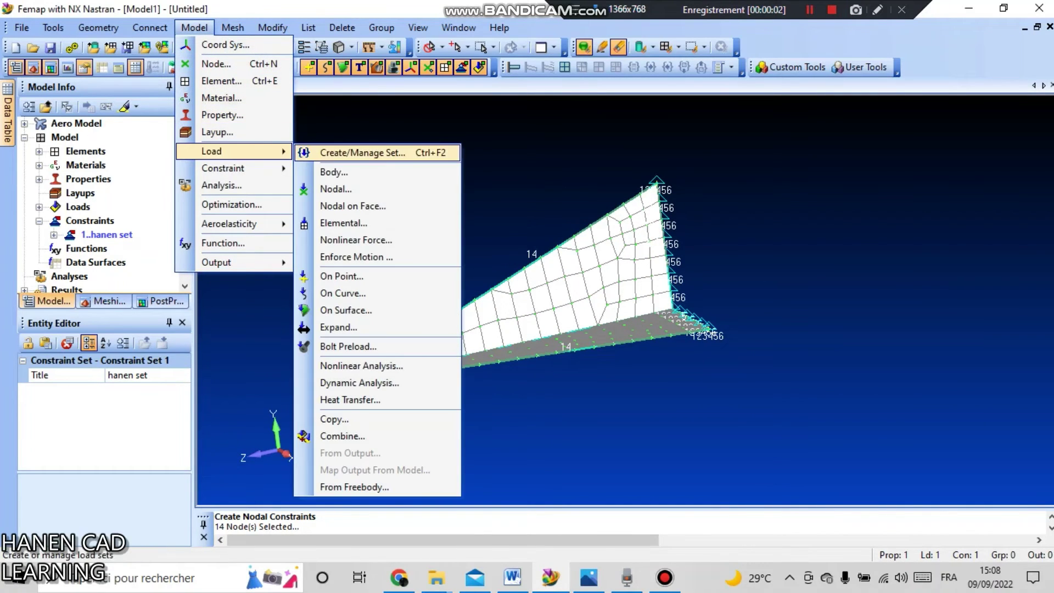
pyautogui.press('Down')
pyautogui.press('Down')
pyautogui.press('Down')
pyautogui.press('Up')
pyautogui.press('Return')
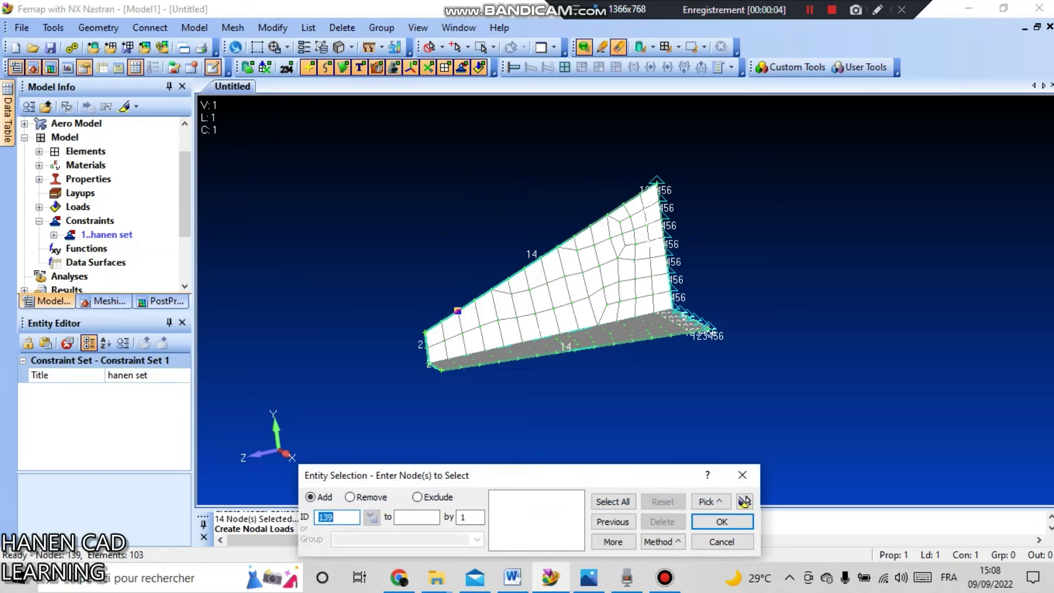
pyautogui.scroll(2, 441, 371)
pyautogui.moveTo(441, 371); pyautogui.dragTo(472, 374, button='middle')
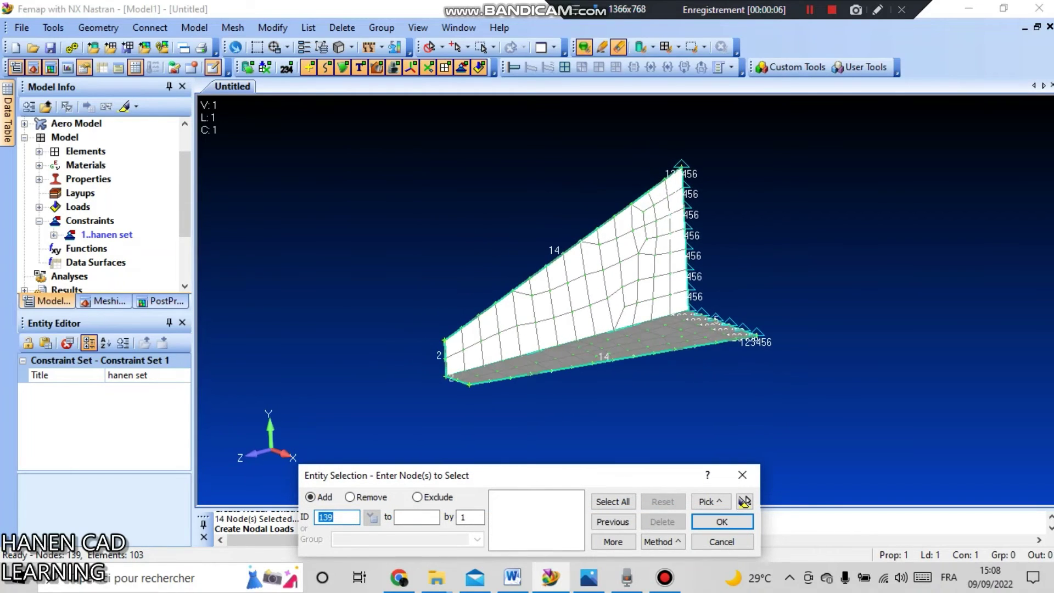
pyautogui.click(446, 376)
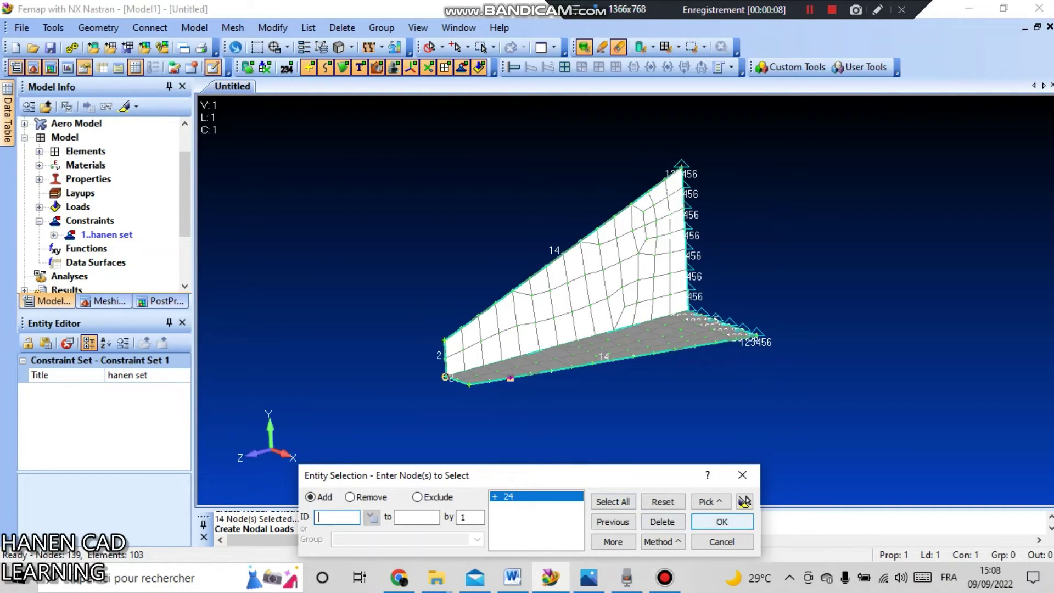
pyautogui.click(731, 521)
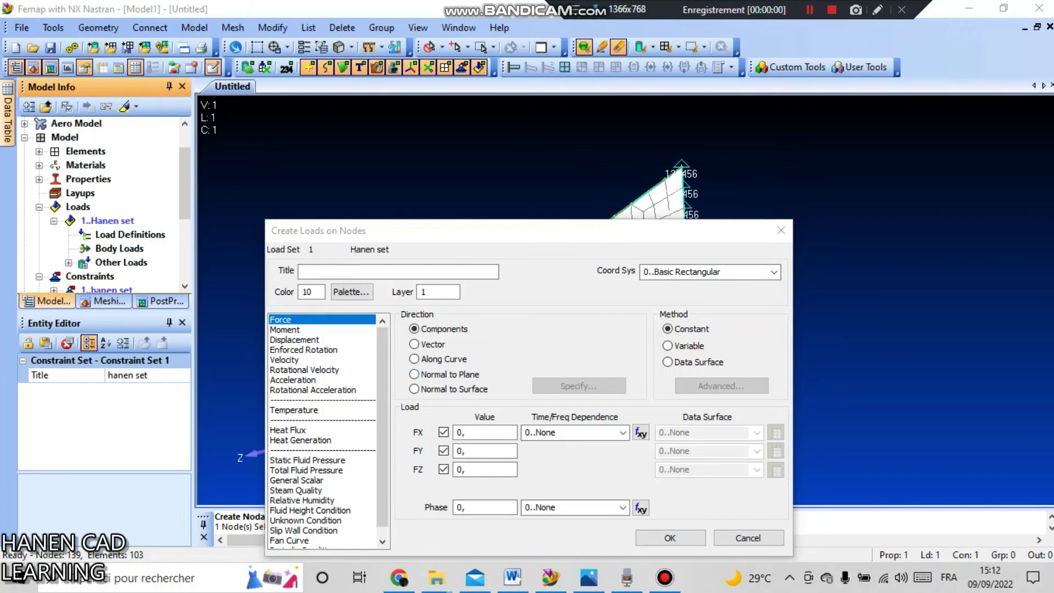
pyautogui.moveTo(477, 452); pyautogui.dragTo(455, 452)
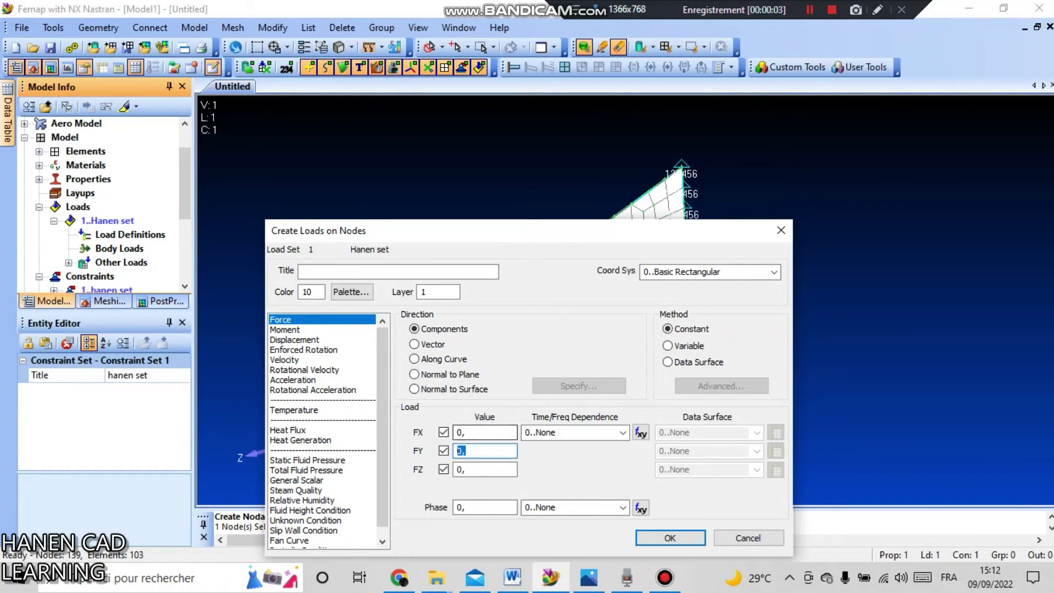
pyautogui.write('100')
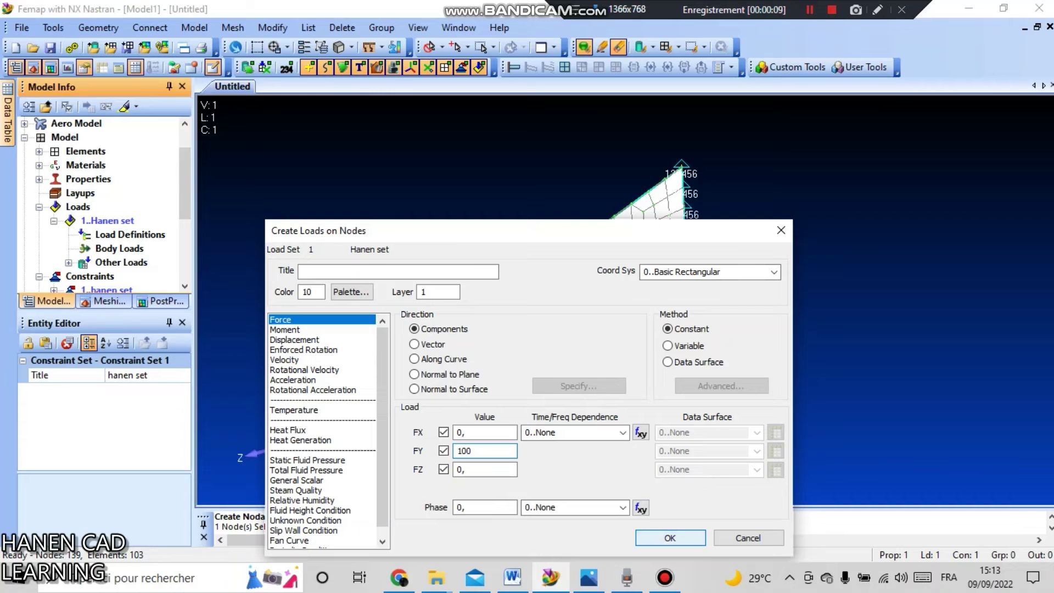
pyautogui.click(670, 537)
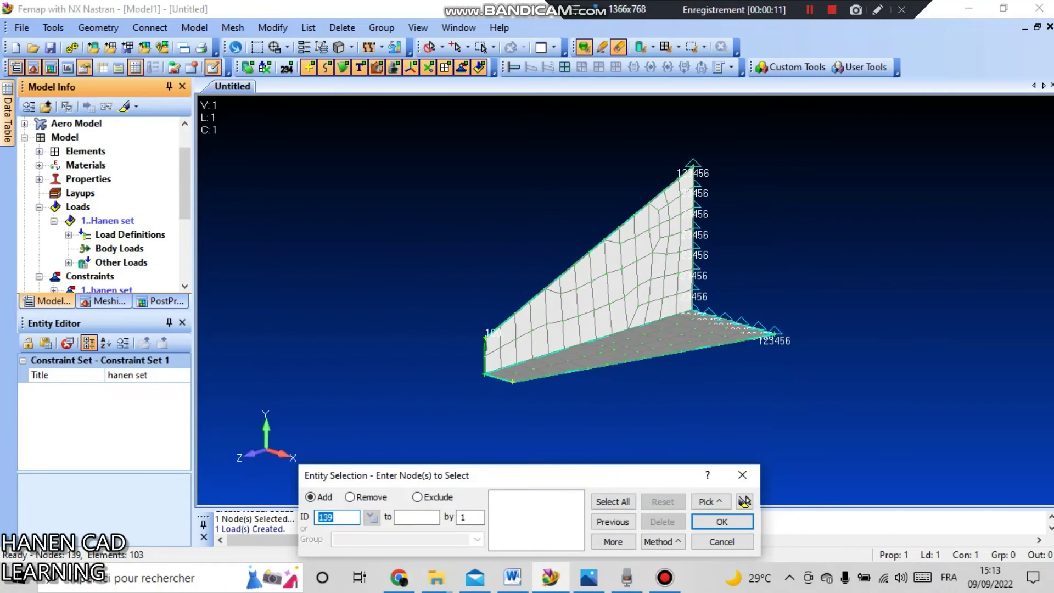
# - Turn on Reverse for the Load Vectors view option, keeping Uniform vector length, and apply it to the view
pyautogui.scroll(2, 692, 318)
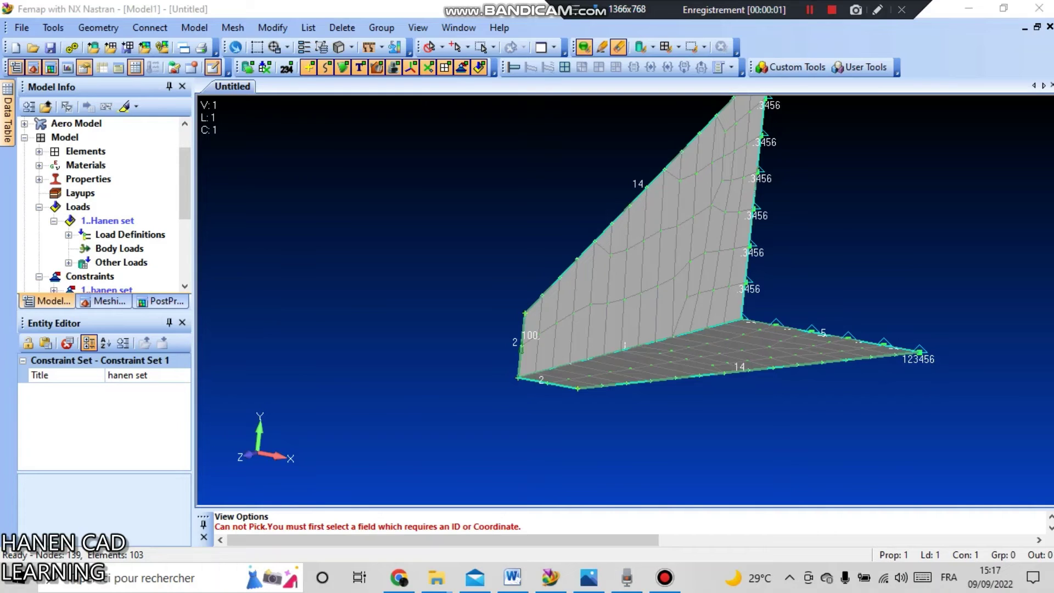
pyautogui.press('F5')
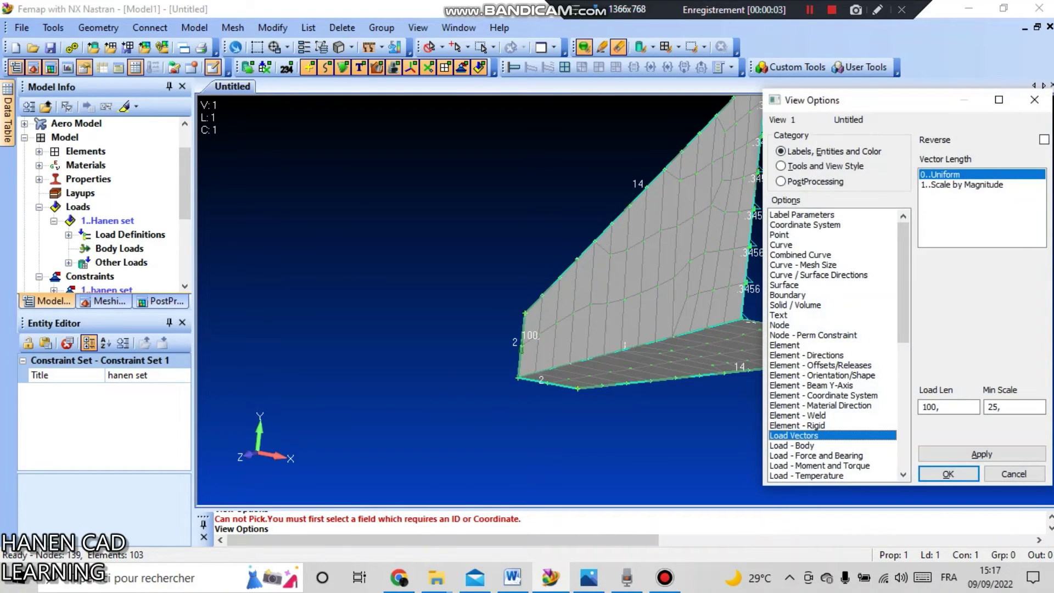
pyautogui.click(820, 406)
pyautogui.click(795, 435)
pyautogui.click(1044, 140)
pyautogui.click(982, 454)
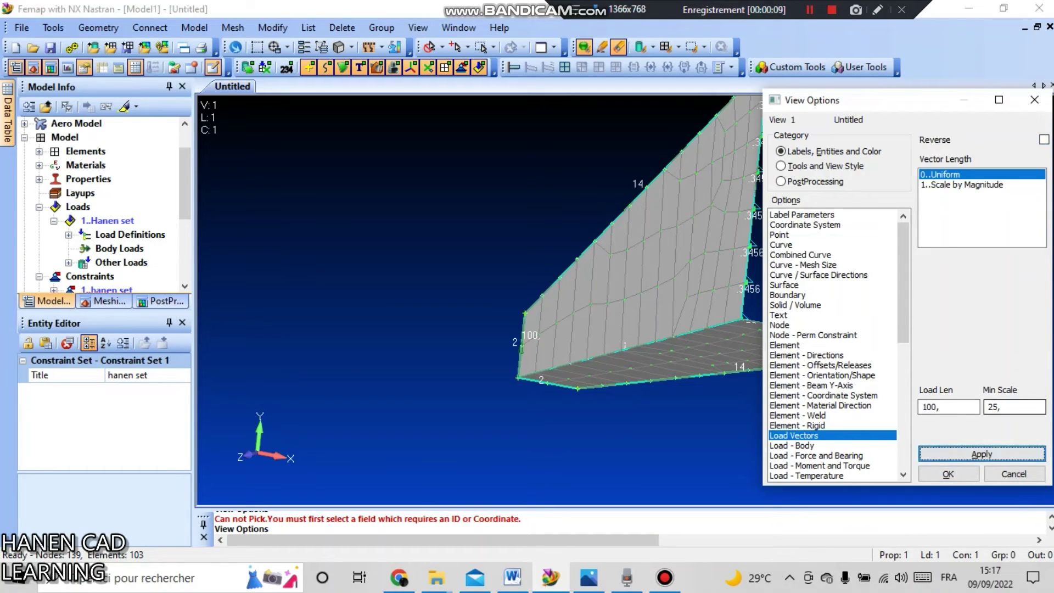
pyautogui.click(1044, 140)
pyautogui.click(975, 455)
pyautogui.click(949, 474)
pyautogui.scroll(-1, 626, 300)
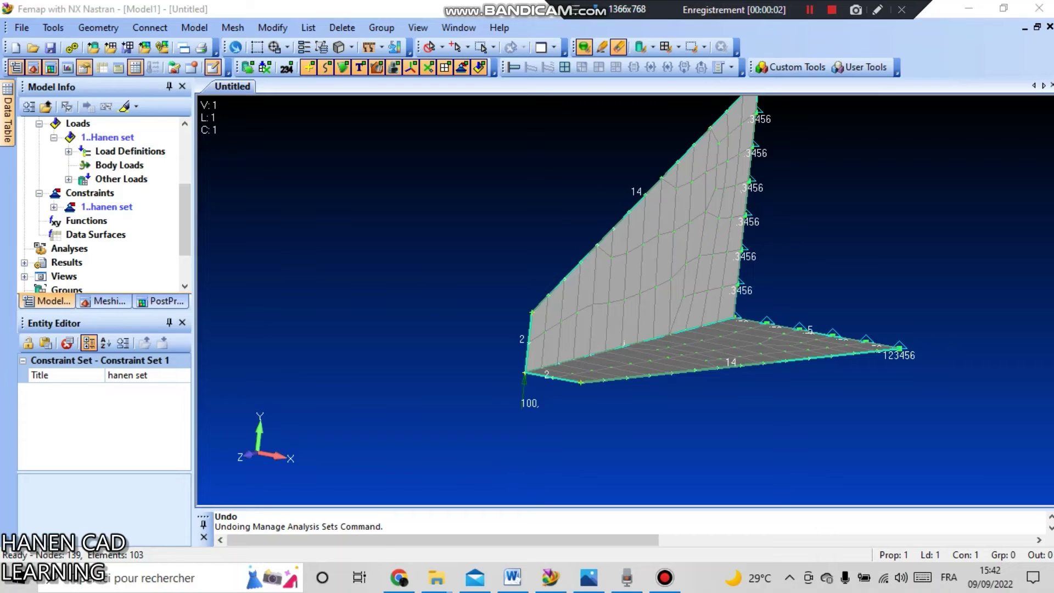
# - Create an NX Nastran Buckling analysis set titled "analysis" using the integrated solver, and run the analysis
pyautogui.click(195, 27)
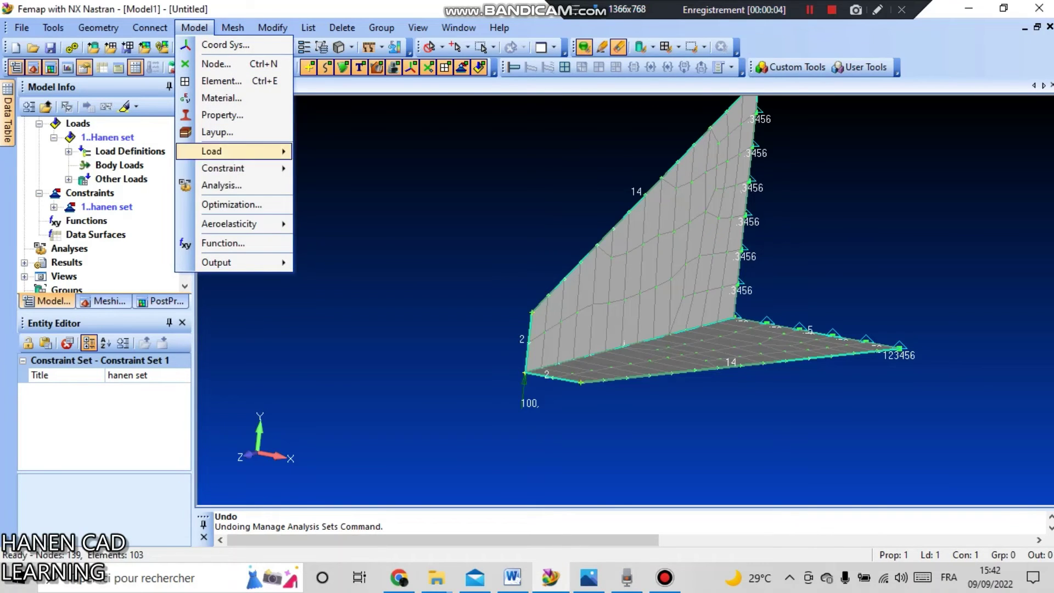
pyautogui.click(222, 186)
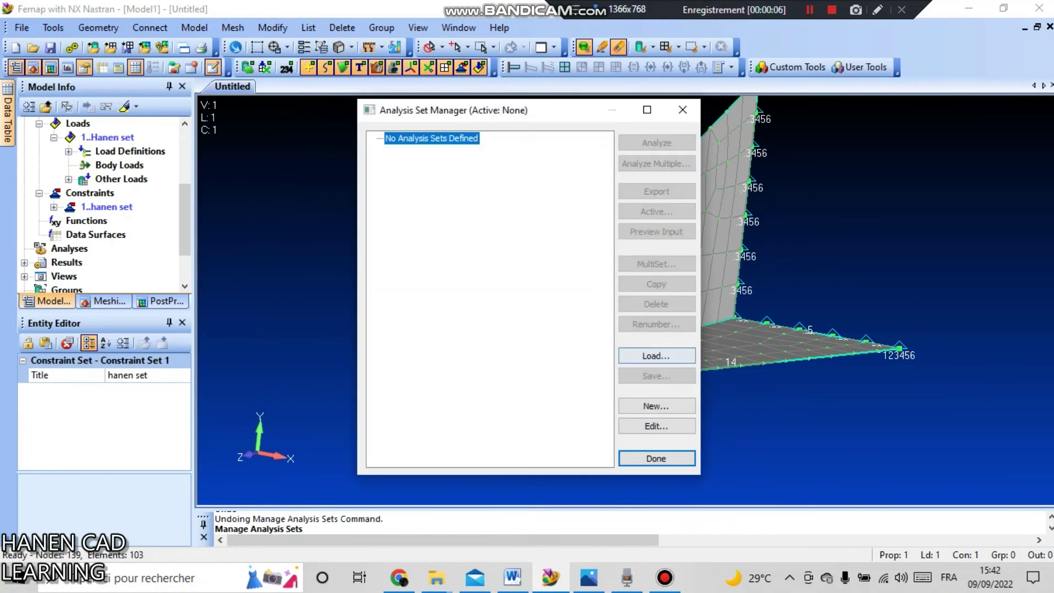
pyautogui.click(653, 406)
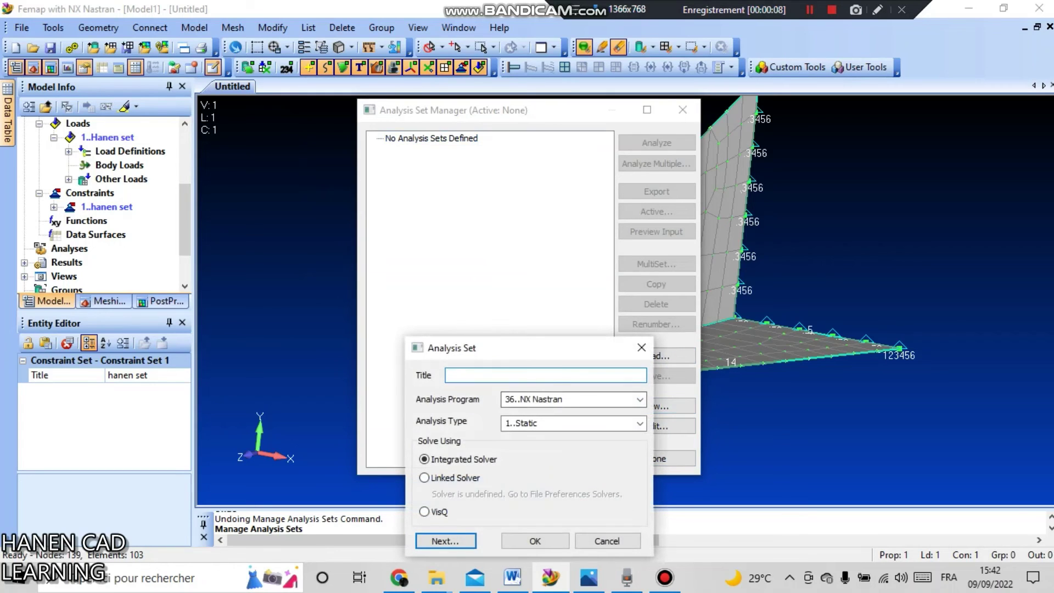
pyautogui.write('analysis')
pyautogui.click(640, 424)
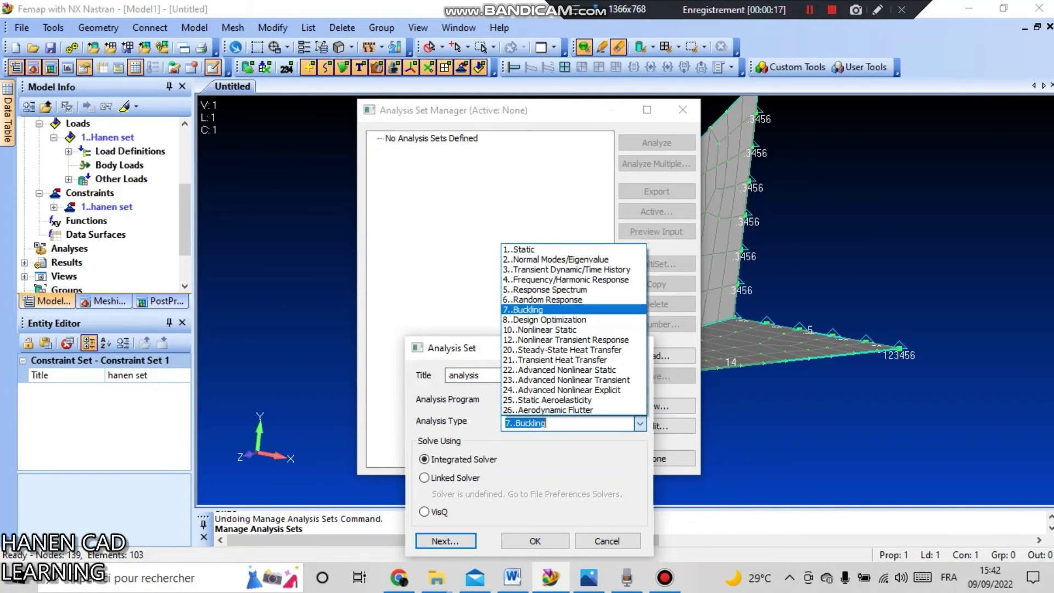
pyautogui.click(522, 309)
pyautogui.click(535, 541)
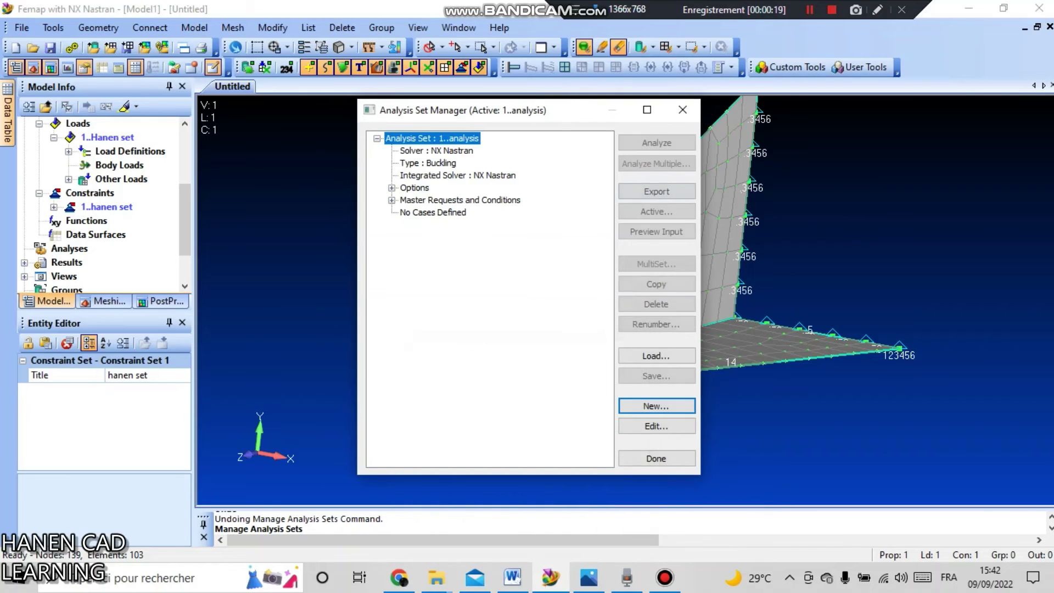
pyautogui.click(657, 142)
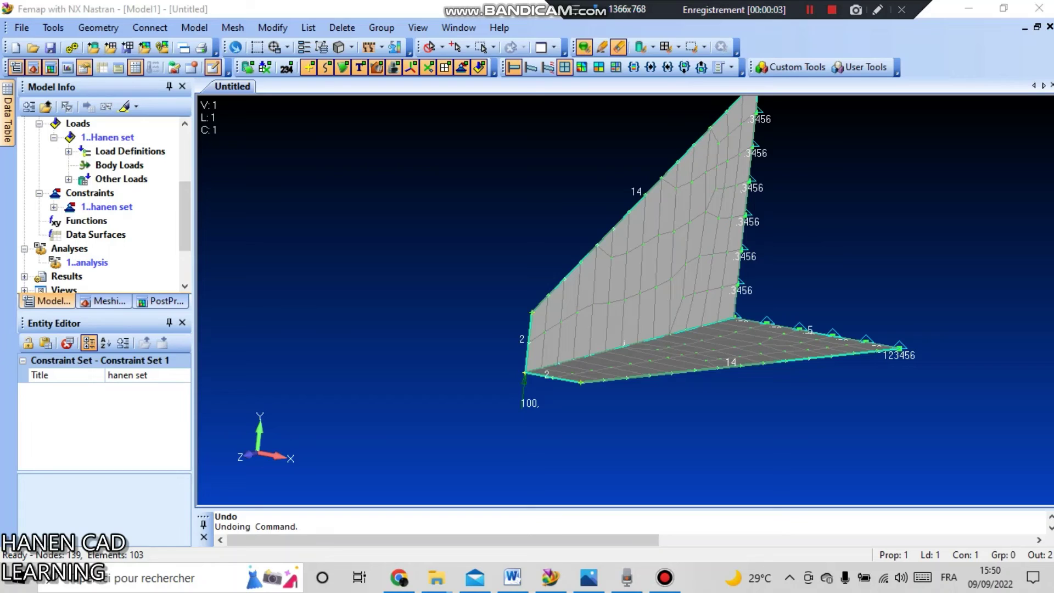
# - Set the postprocessing contour output vector to 1..Total Translation for the buckling results
pyautogui.rightClick(367, 329)
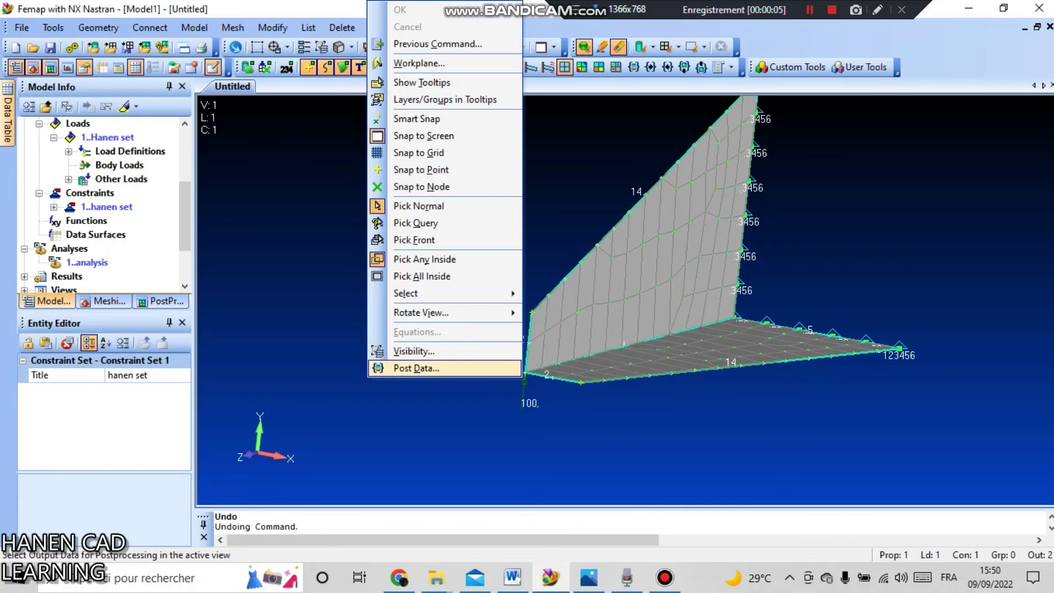
pyautogui.click(416, 368)
pyautogui.moveTo(439, 335); pyautogui.dragTo(419, 167)
pyautogui.click(501, 303)
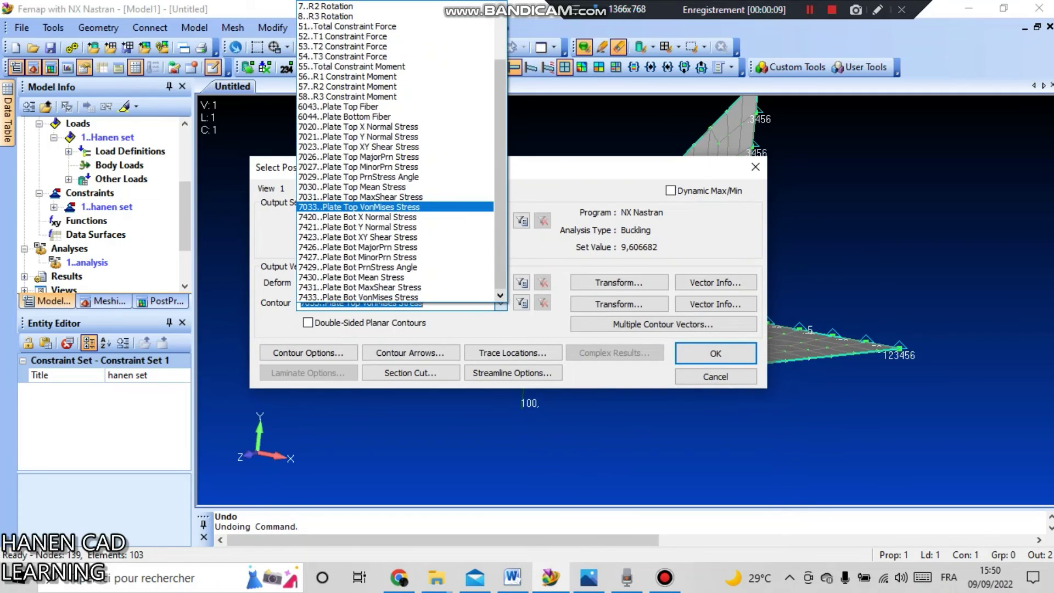
pyautogui.scroll(1, 440, 264)
pyautogui.scroll(1, 385, 96)
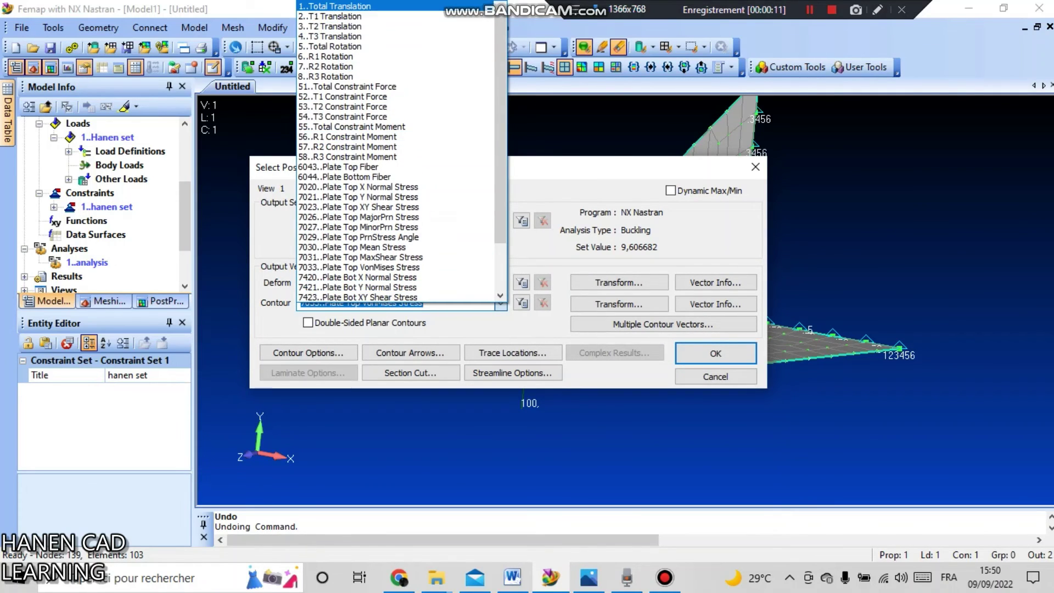
pyautogui.click(373, 5)
pyautogui.press('Return')
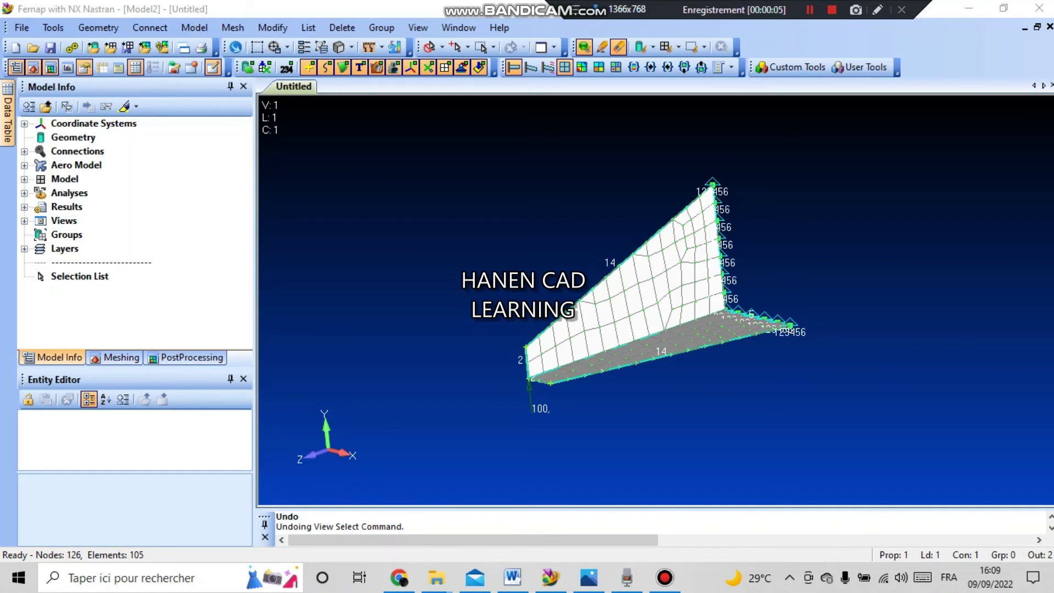
# - Display the buckling results on the bracket with the Deform deformed style and the Contour contour style
pyautogui.press('F5')
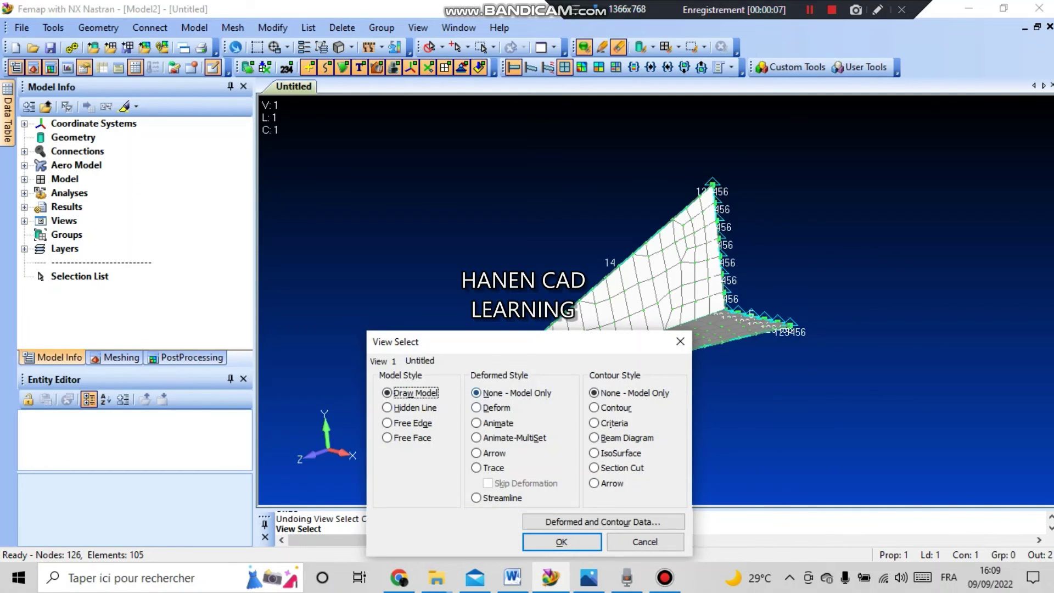
pyautogui.click(477, 408)
pyautogui.click(595, 408)
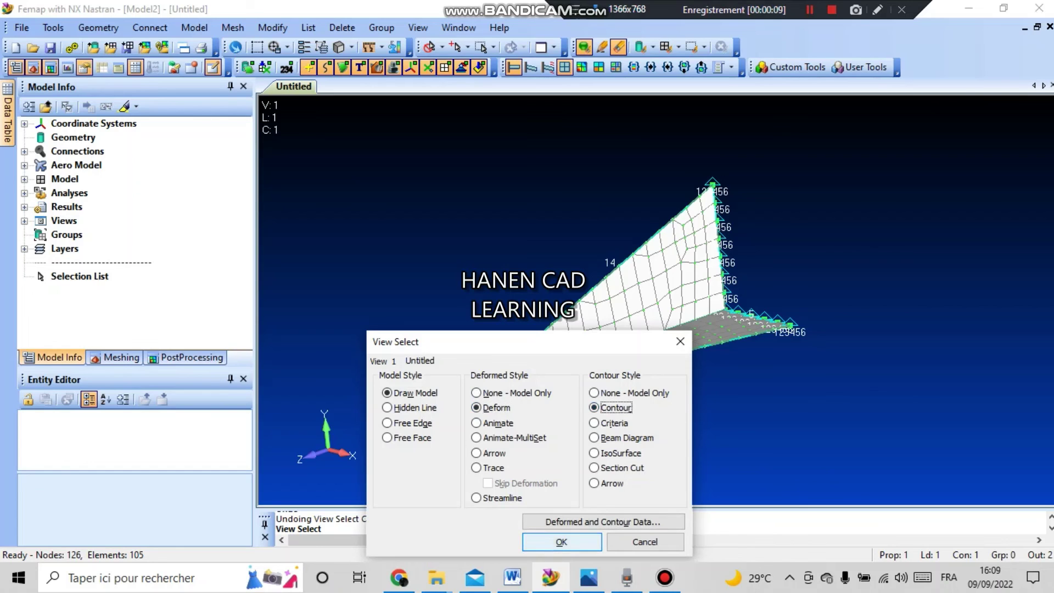
pyautogui.click(561, 542)
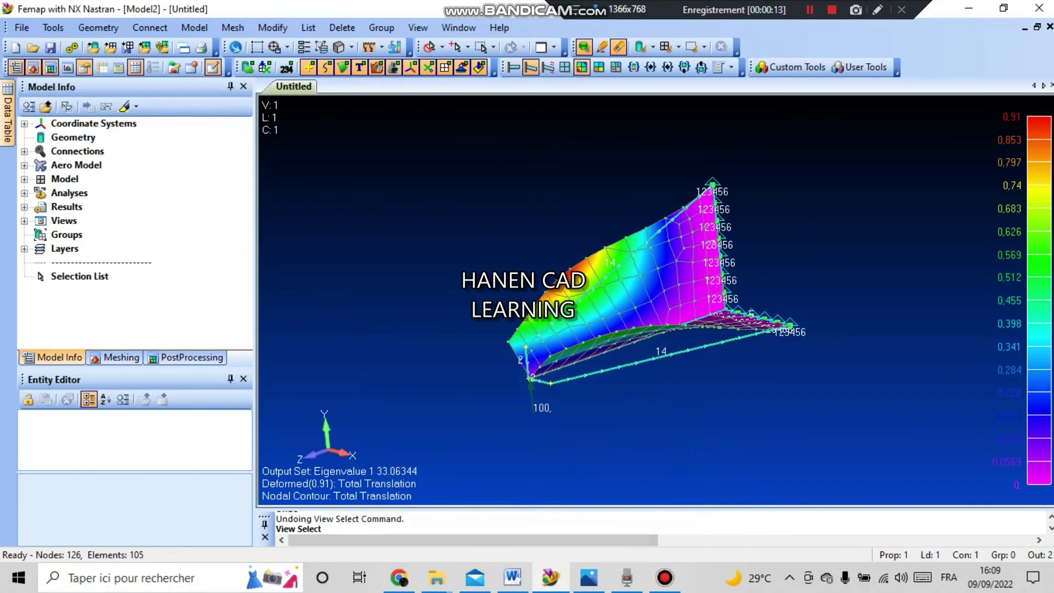
pyautogui.moveTo(659, 298); pyautogui.dragTo(494, 333, button='middle')
pyautogui.scroll(-4, 494, 333)
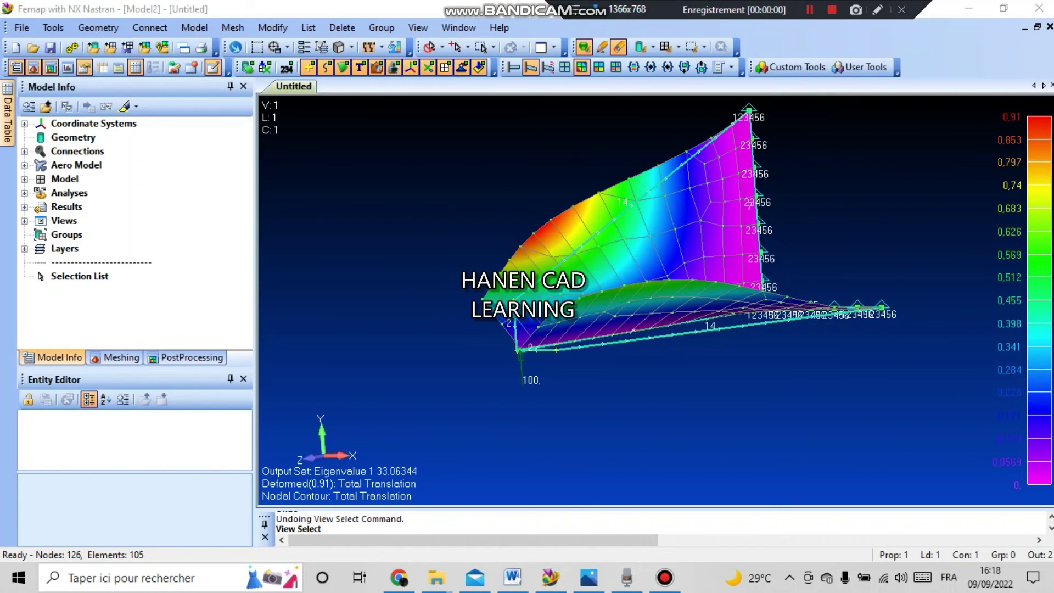
pyautogui.moveTo(621, 280); pyautogui.dragTo(593, 298, button='middle')
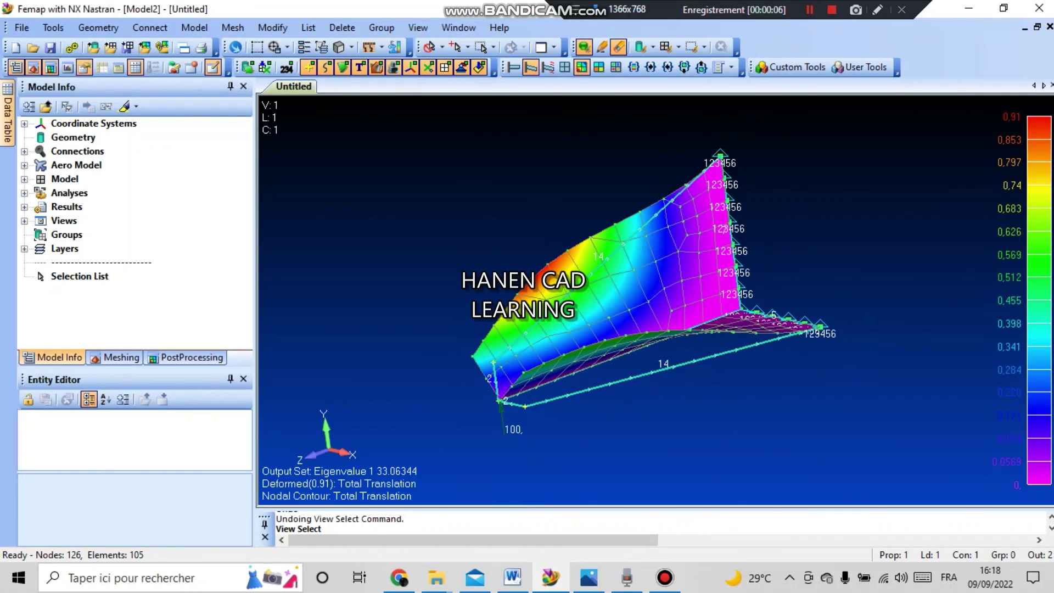